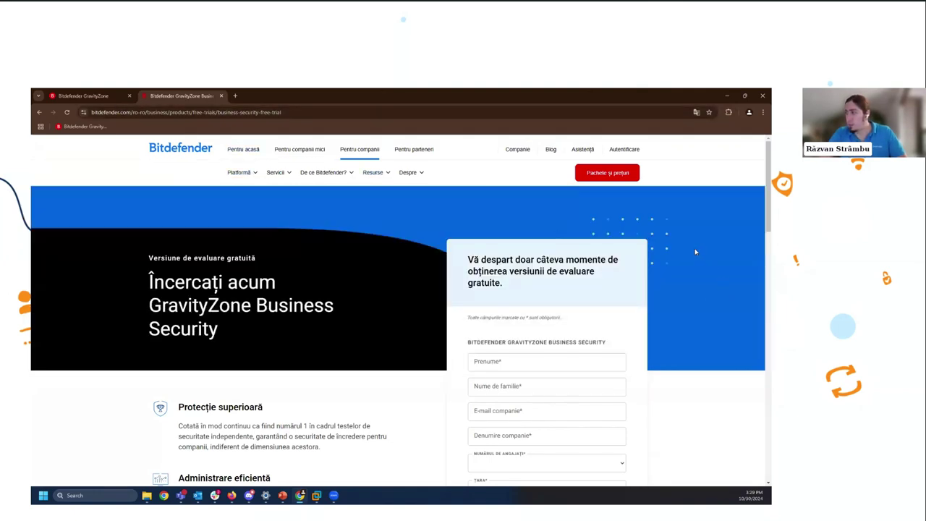
# - Scroll the free-trial form, then switch back to the GravityZone console tab
pyautogui.scroll(-2, 697, 252)
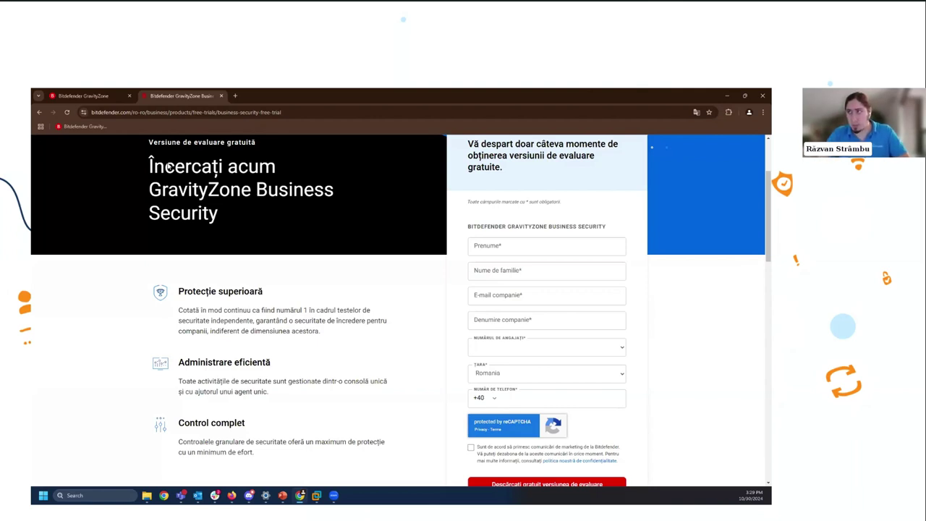
pyautogui.click(85, 96)
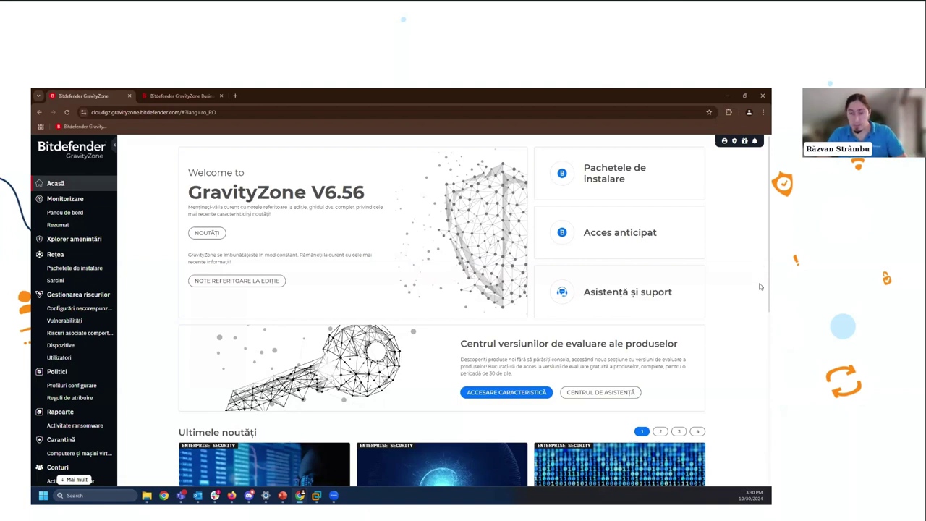
# - Go to Compania mea's LICENȚIEREA tab and bring up the ADĂUGARE PRODUS license key form
pyautogui.click(724, 141)
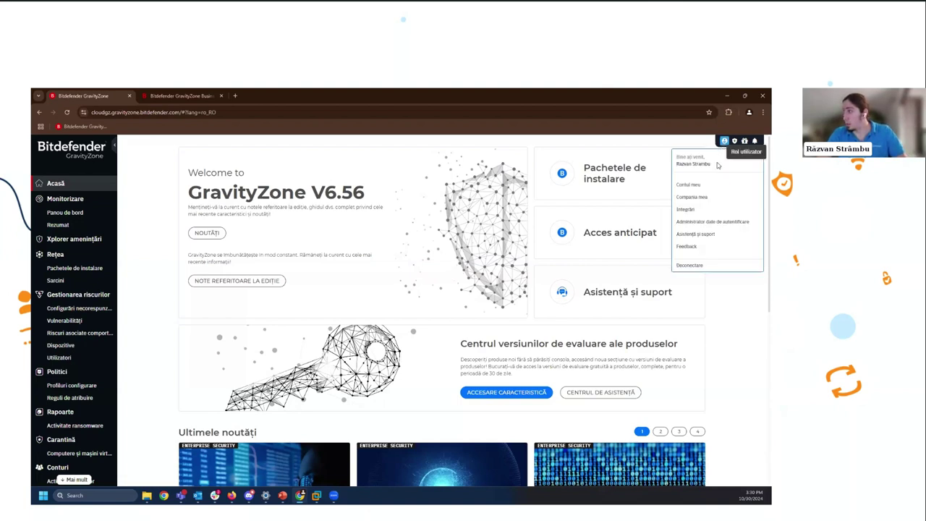
pyautogui.click(717, 199)
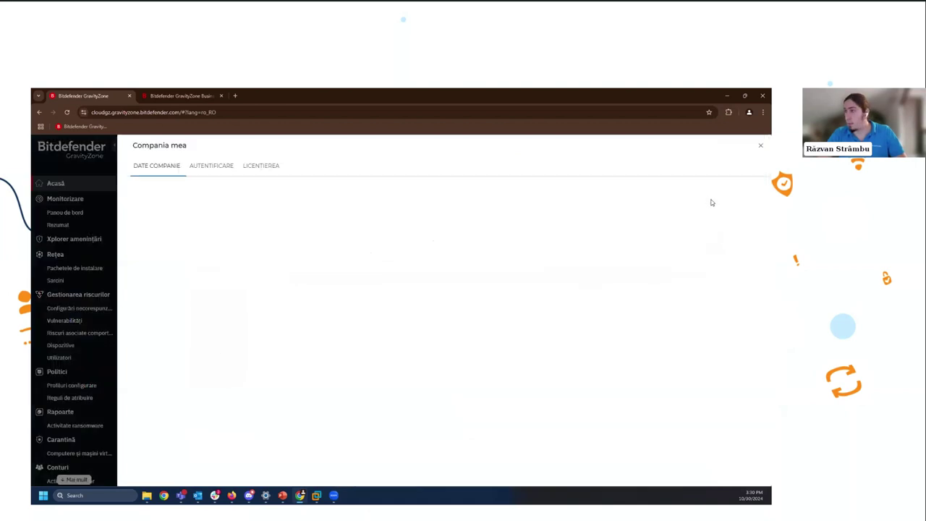
pyautogui.click(267, 168)
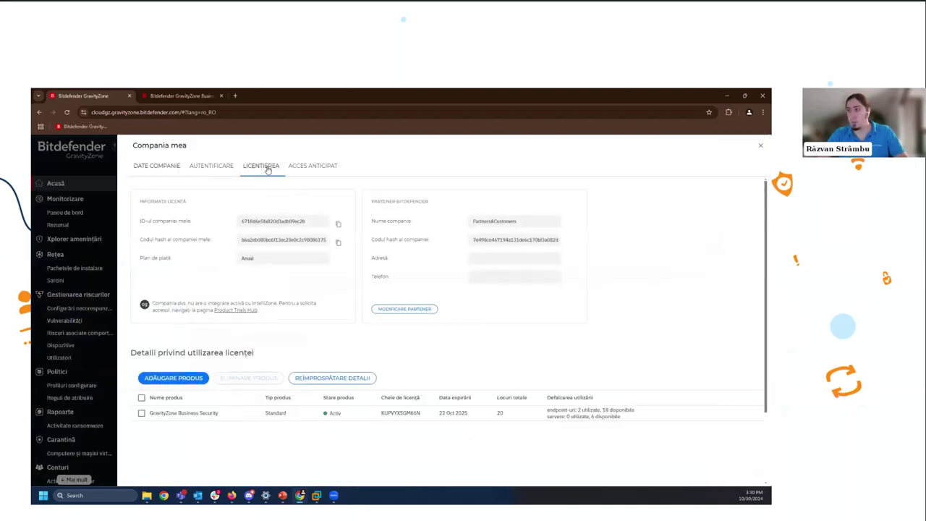
pyautogui.click(186, 381)
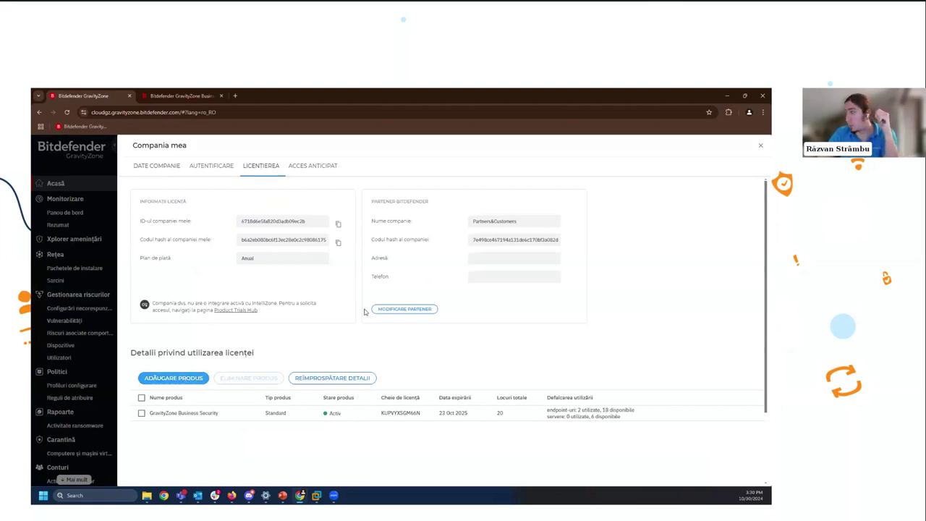
pyautogui.click(666, 226)
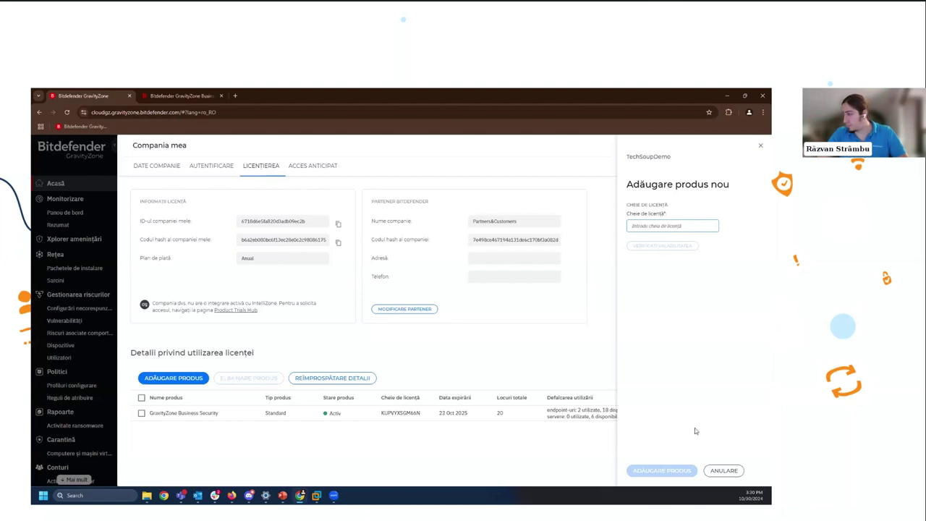
# - Cancel the 'Adăugare produs nou' panel without entering a license key
pyautogui.click(730, 471)
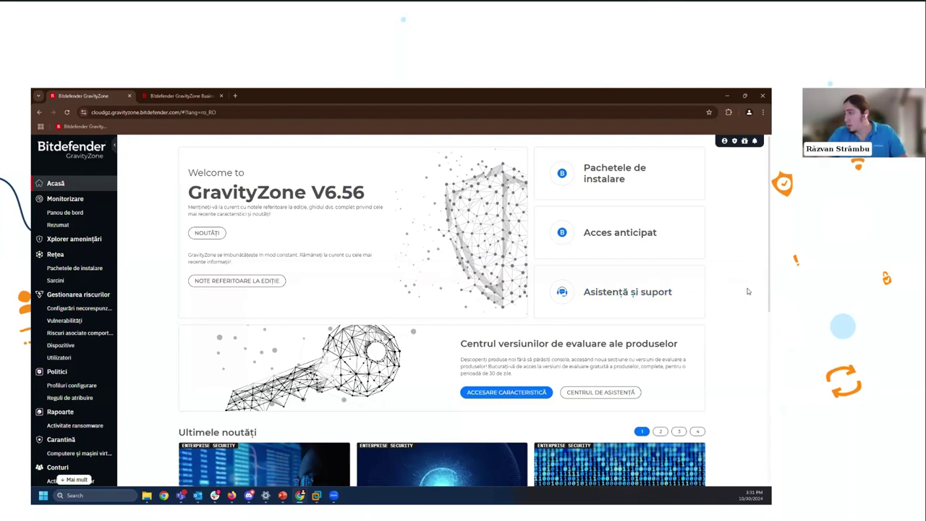
# - Scroll down to the Bitdefender Masterclass banner and launch ACCESAȚI CURSURILE
pyautogui.scroll(-3, 751, 289)
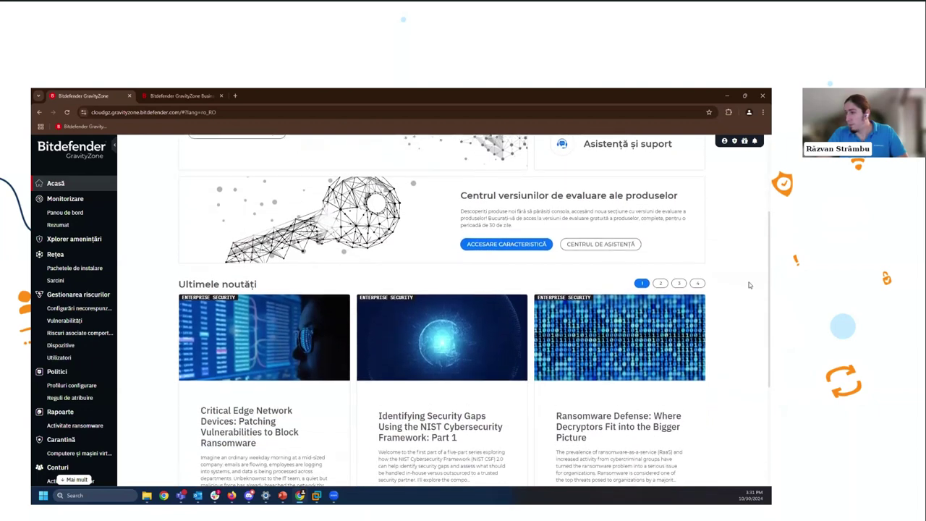
pyautogui.scroll(-2, 749, 284)
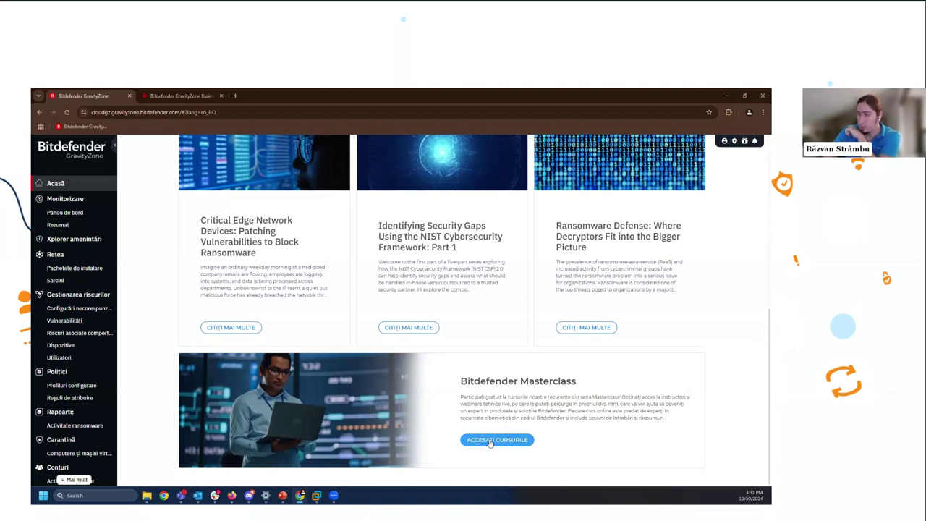
pyautogui.click(490, 442)
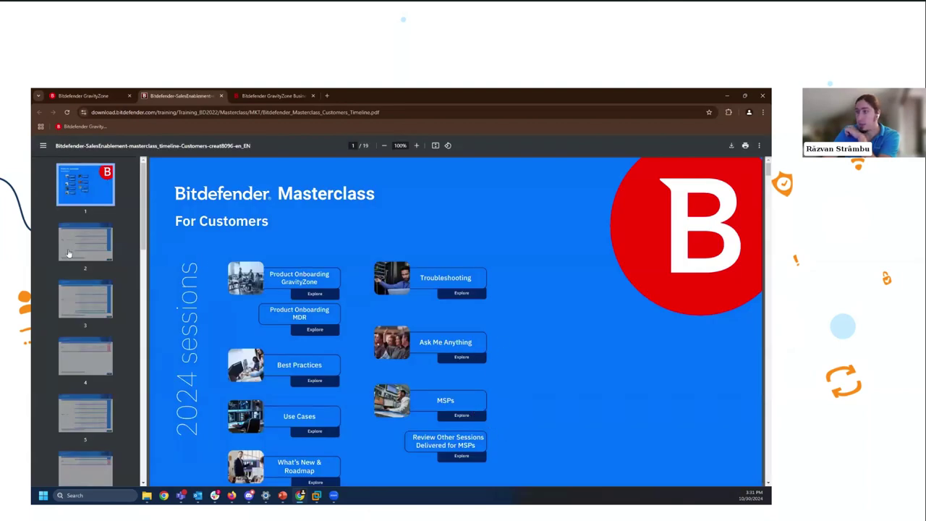
# - Browse pages 2 and 3 of the Masterclass session schedule, then close the PDF tab
pyautogui.click(100, 251)
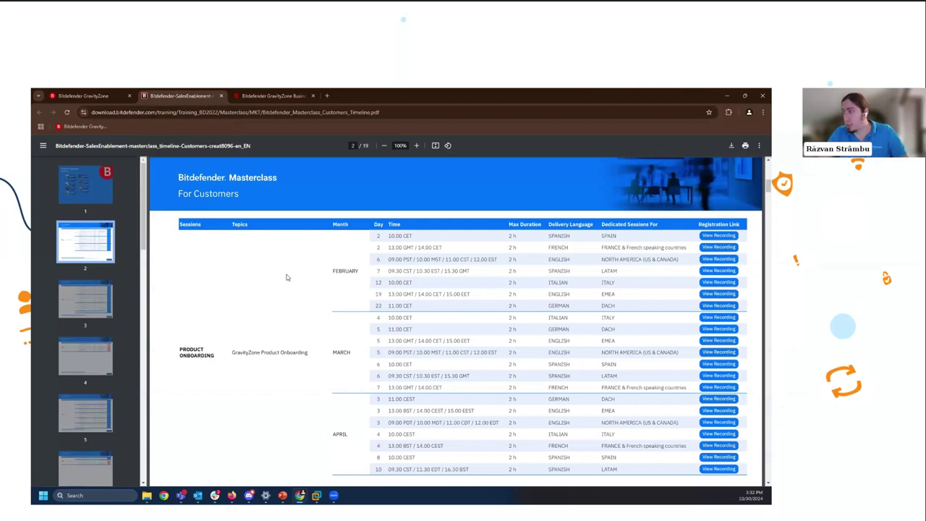
pyautogui.scroll(-3, 340, 326)
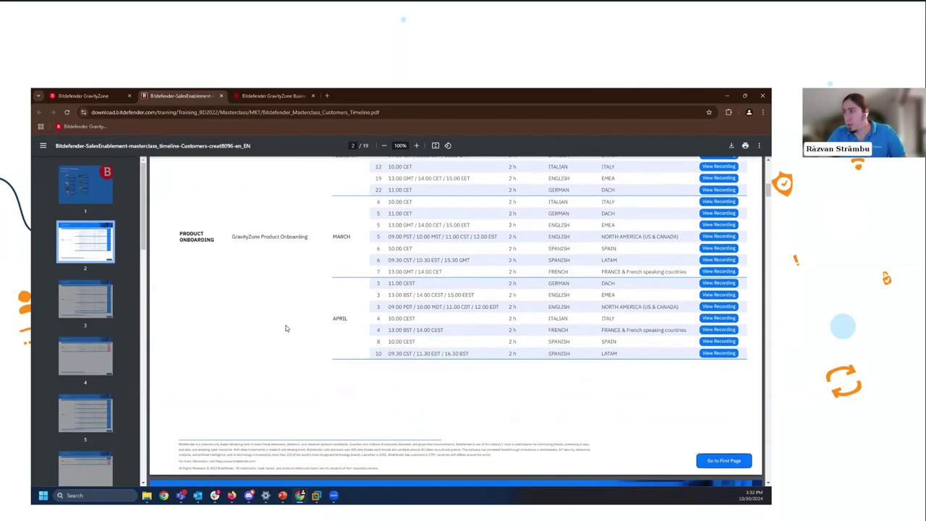
pyautogui.scroll(-10, 287, 328)
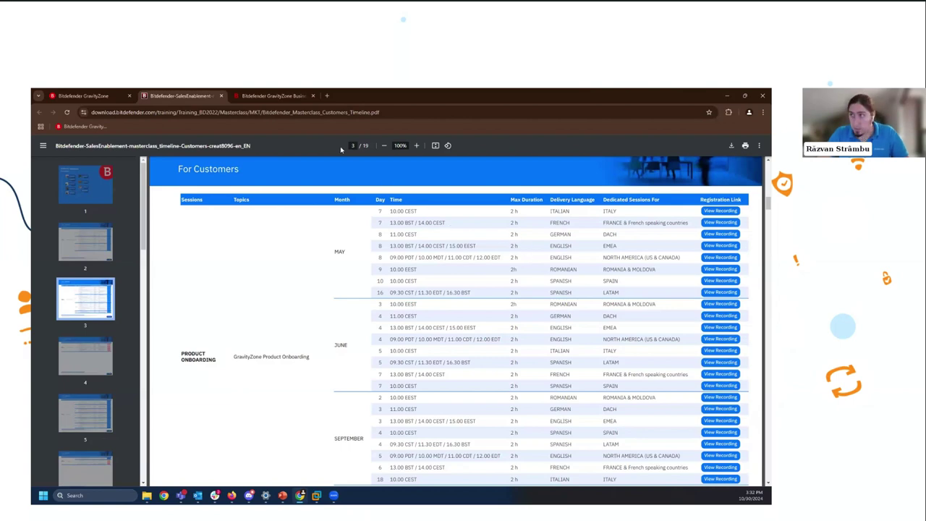
pyautogui.middleClick(206, 93)
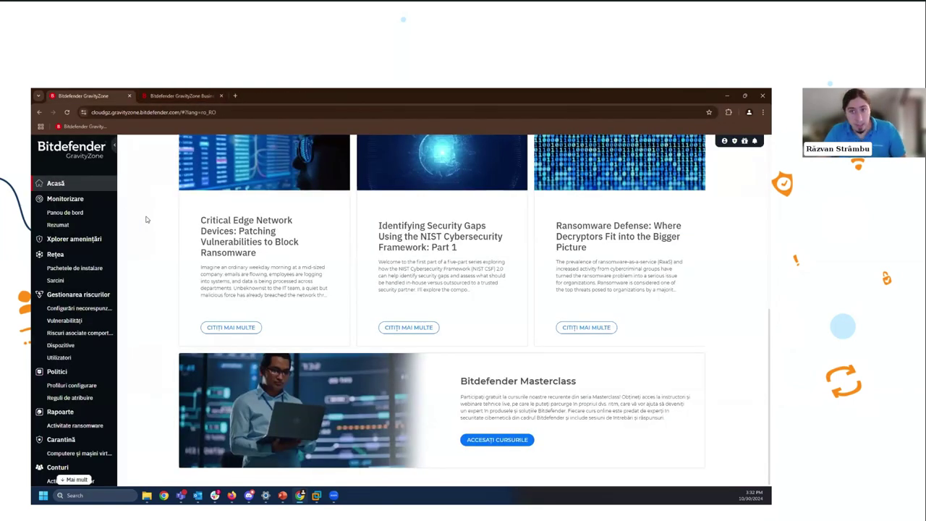
# - Open the Monitorizare 'Rezumat' dashboard showing 2 endpoints, 8 blocked threats and 36% risk
pyautogui.click(114, 202)
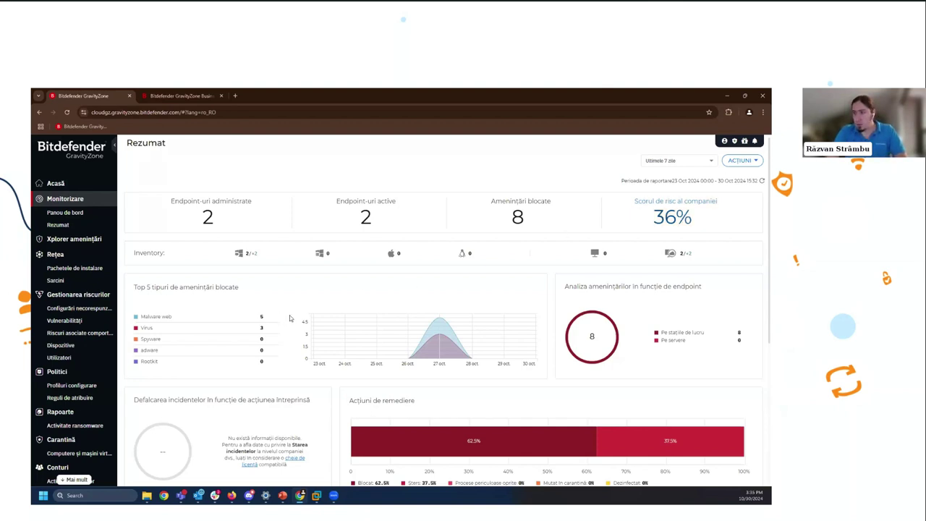
# - Scroll to the 'Scorul de risc al companiei' panel and open its risk breakdown
pyautogui.scroll(-3, 339, 302)
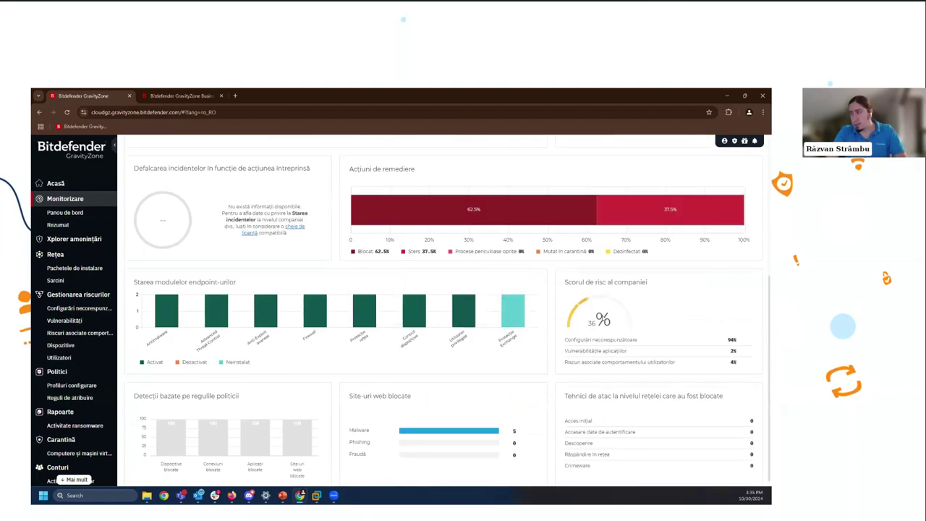
pyautogui.scroll(-1, 627, 286)
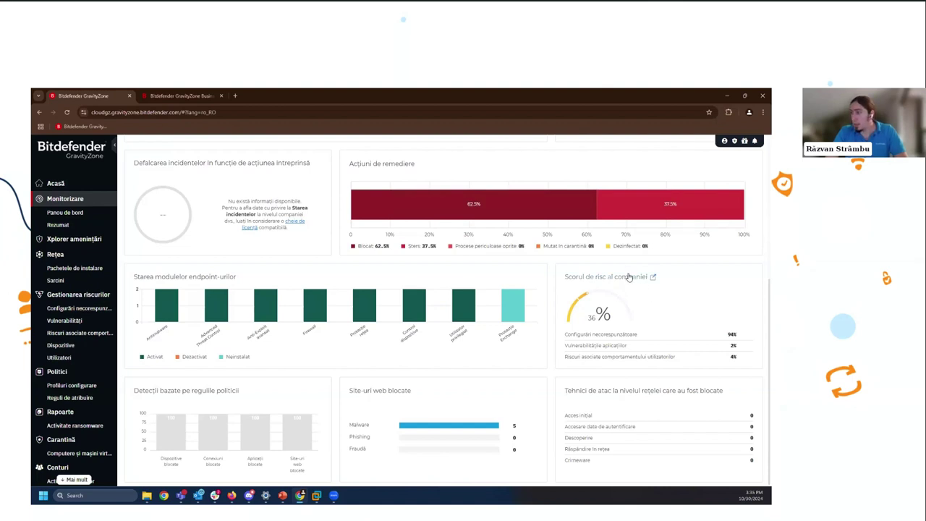
pyautogui.click(619, 276)
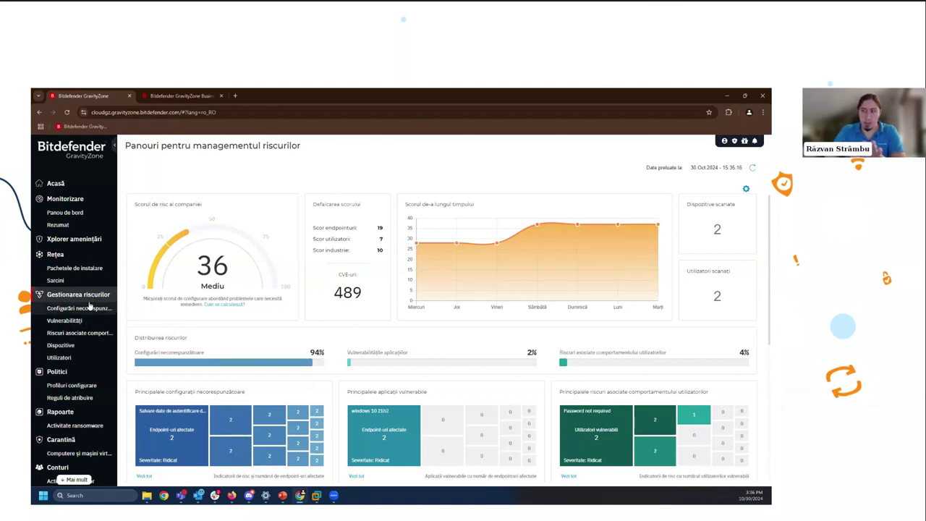
# - Open Configurări necorespunzătoare under Gestionarea riscurilor to list the 536 misconfigurations
pyautogui.click(87, 307)
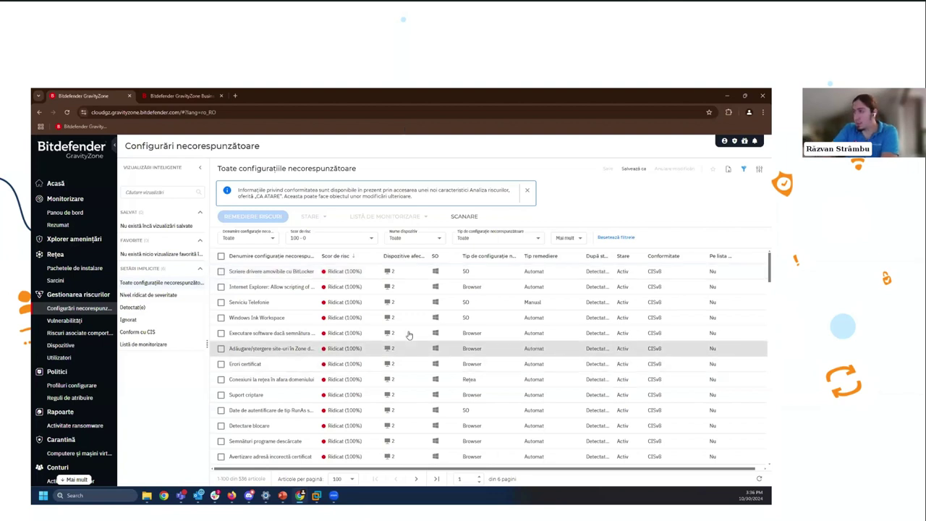
# - Inspect the 'Scriere drivere amovibile cu BitLocker' details, then close that panel
pyautogui.click(304, 277)
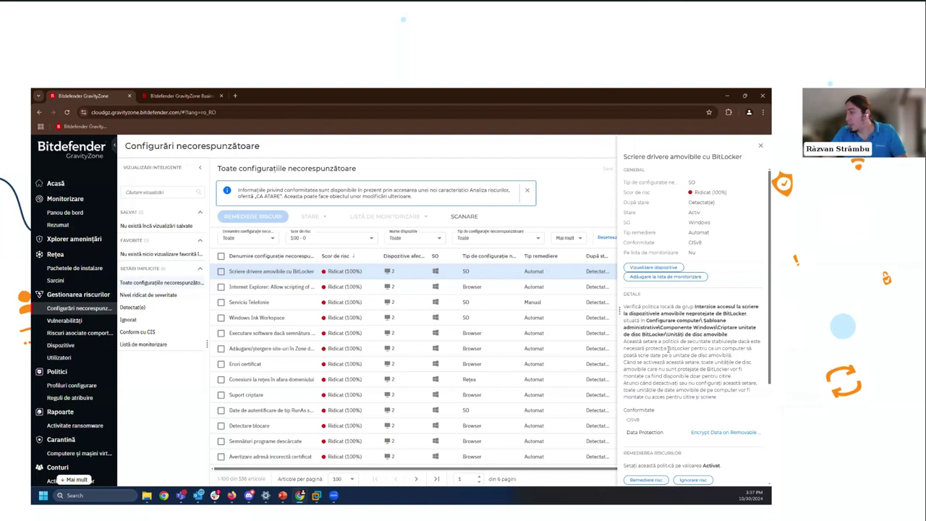
pyautogui.scroll(-3, 655, 362)
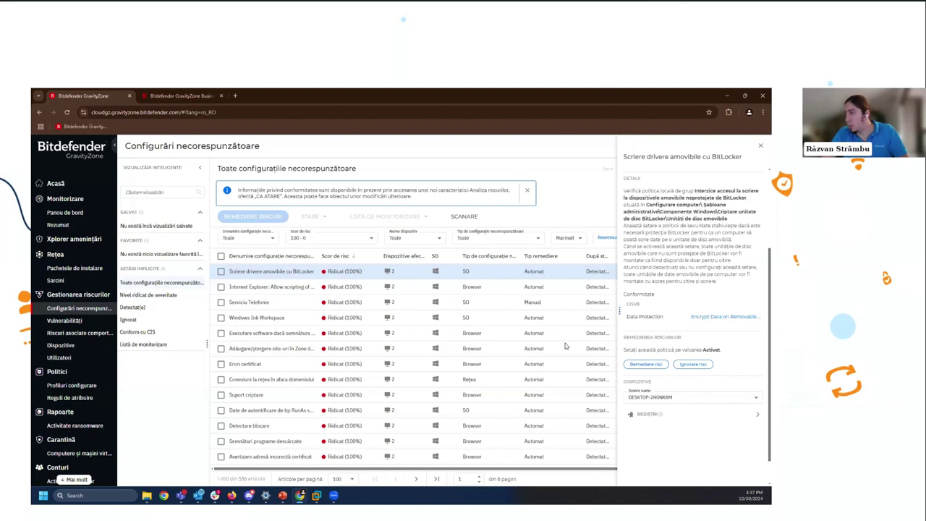
pyautogui.click(486, 316)
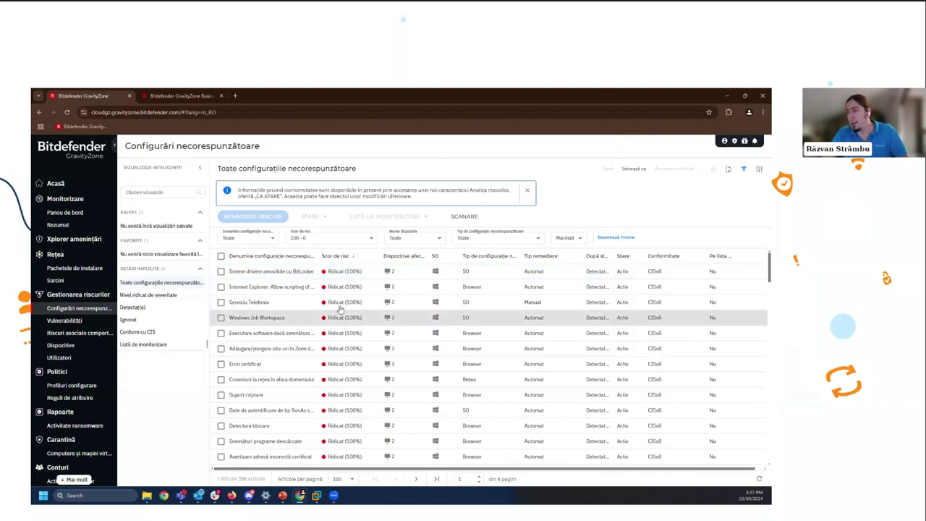
# - Read the 'Serviciu Telefonie' check description, then switch to the Vulnerabilități list
pyautogui.click(265, 308)
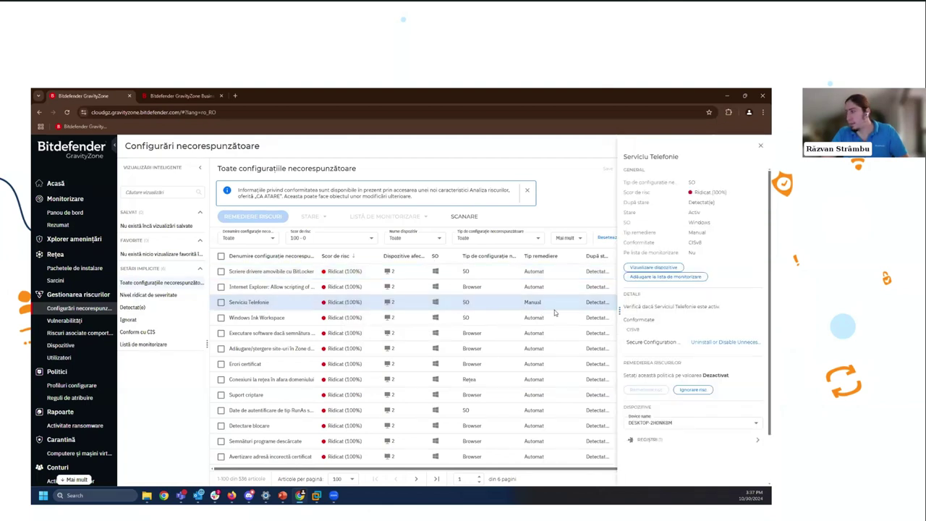
pyautogui.moveTo(646, 307); pyautogui.dragTo(715, 305)
pyautogui.click(715, 304)
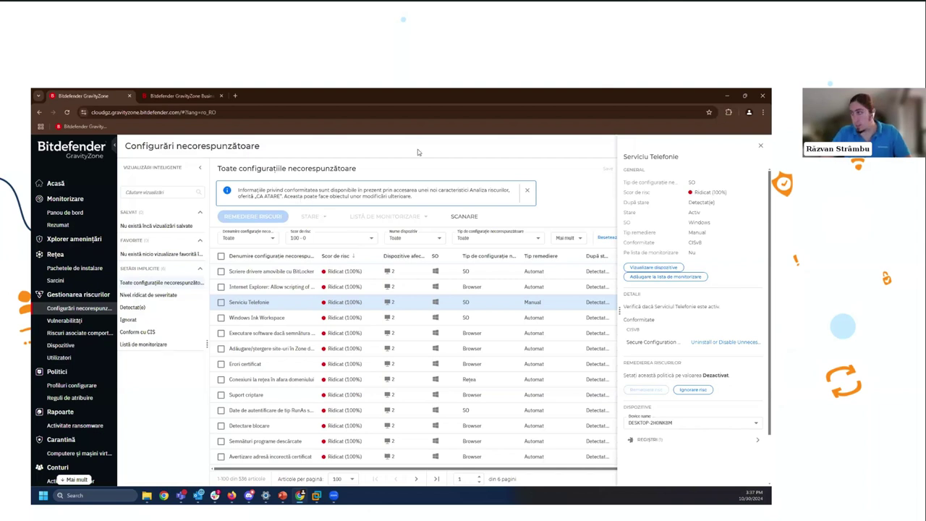
pyautogui.click(52, 321)
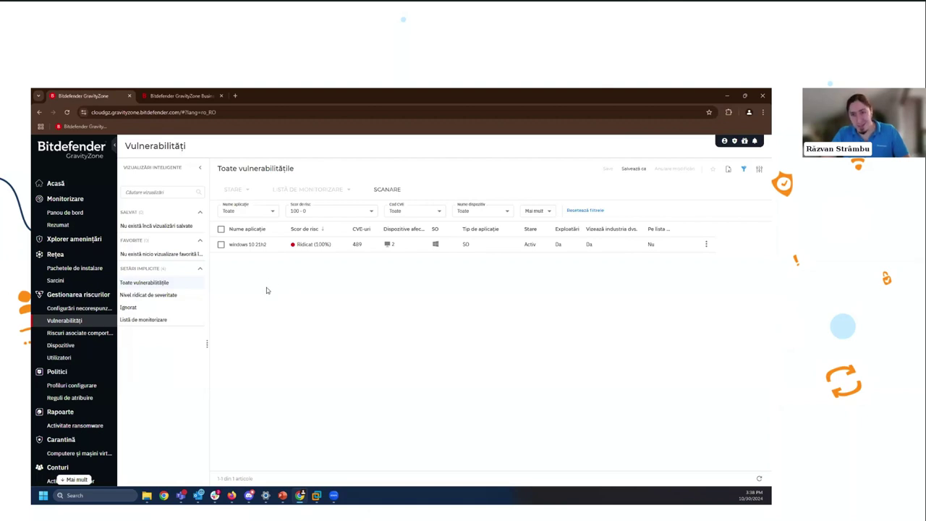
# - Open the windows 10 21h2 vulnerability details and highlight part of its remediation note
pyautogui.click(275, 247)
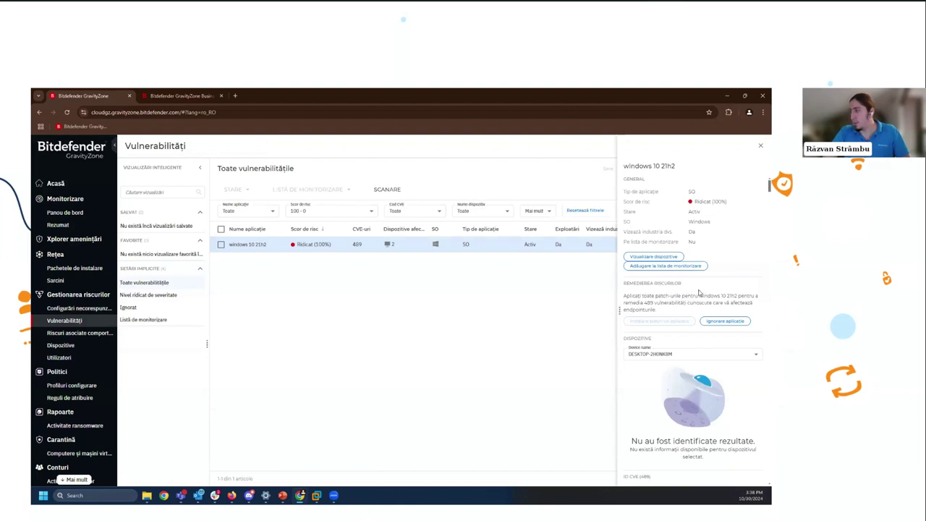
pyautogui.moveTo(637, 303); pyautogui.dragTo(674, 303)
# - Close the windows 10 21h2 details and open Riscuri asociate comportamentului utilizatorilor
pyautogui.click(641, 310)
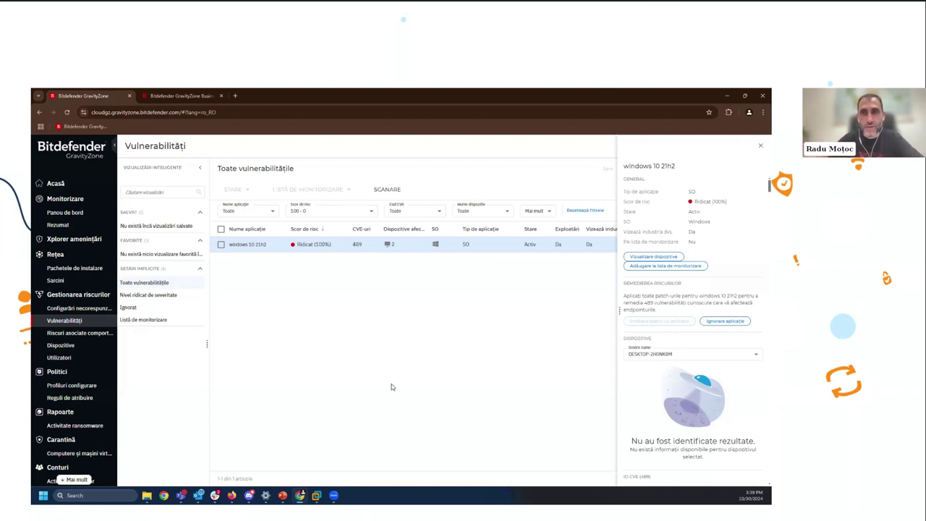
pyautogui.click(443, 362)
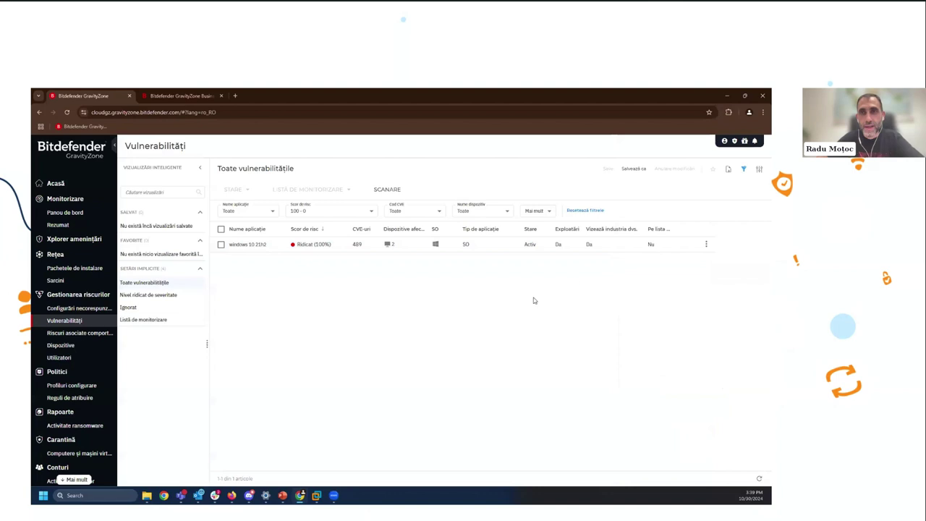
pyautogui.click(82, 333)
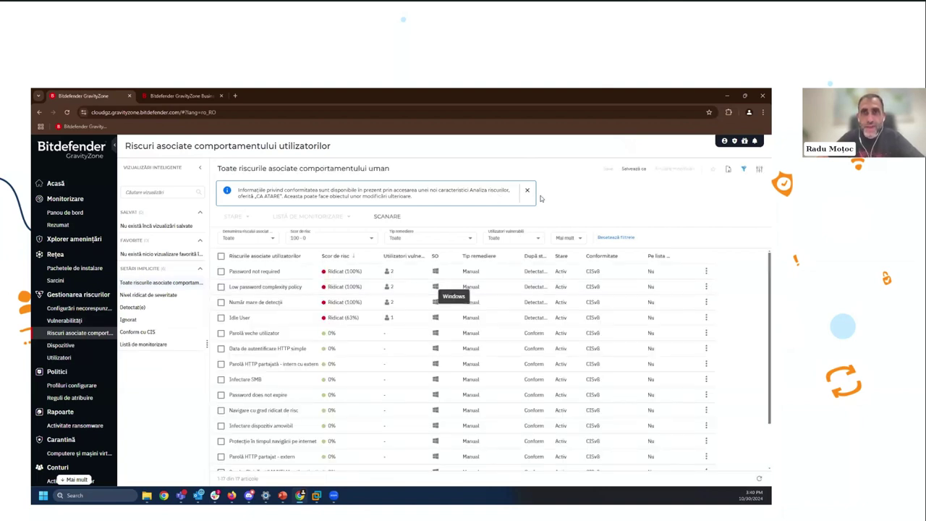
# - Dismiss the compliance banner, view the 'Password not required' risk, then open Dispozitive
pyautogui.click(528, 193)
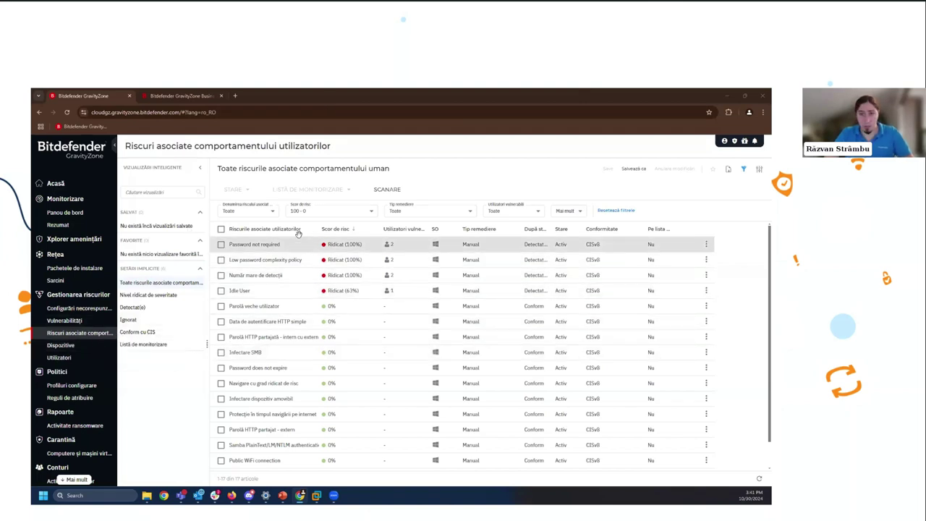
pyautogui.click(278, 248)
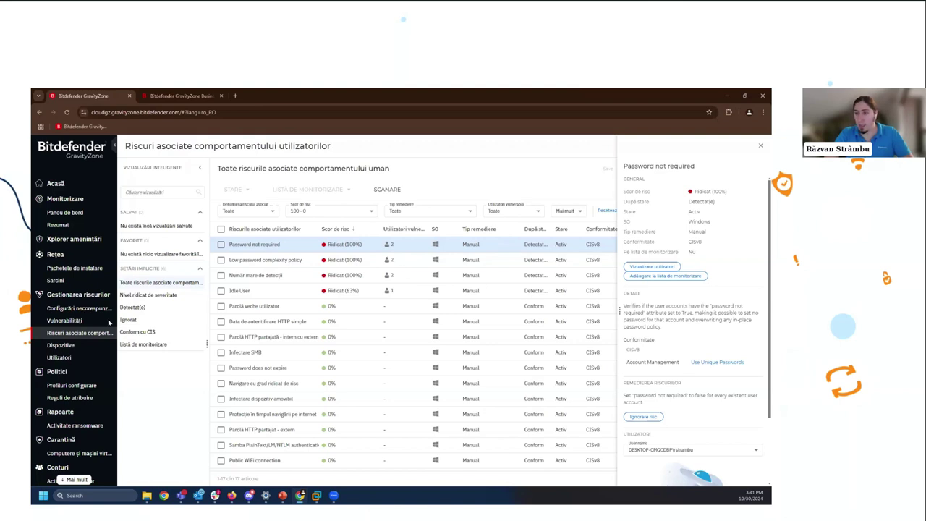
pyautogui.click(79, 346)
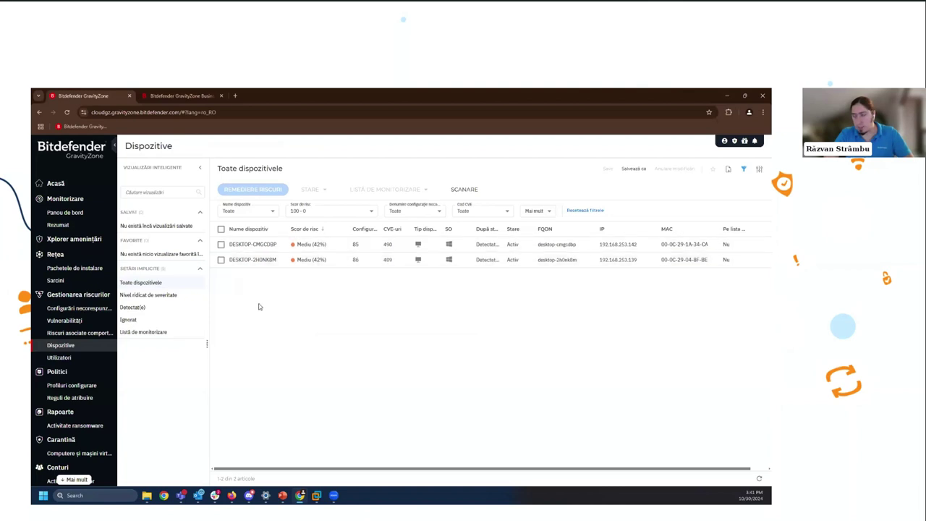
# - View Utilizatori, set the Rezumat period to 'Ultimele 30 zile', then open Panou de bord
pyautogui.click(59, 357)
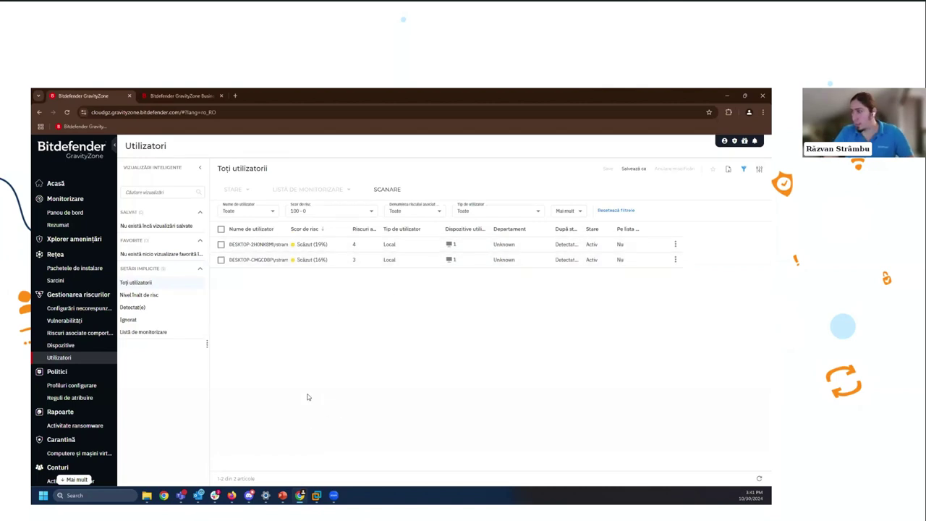
pyautogui.click(84, 198)
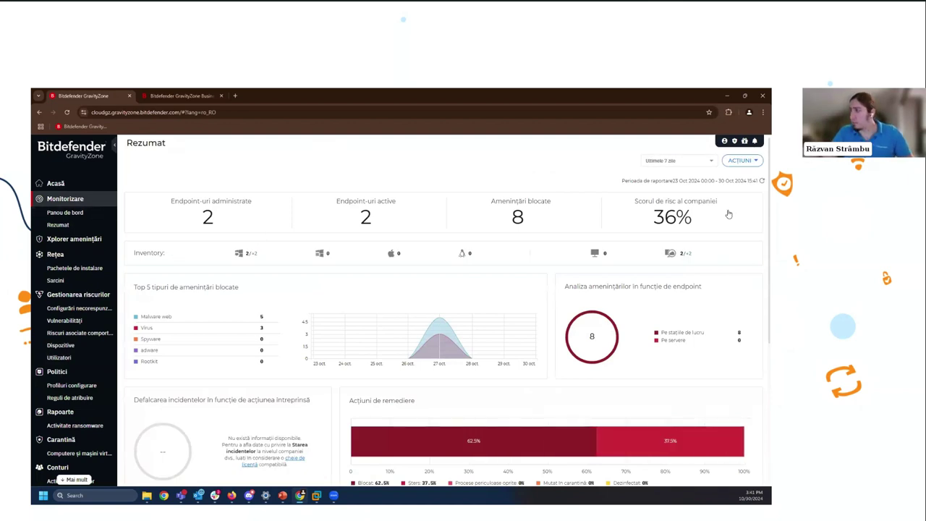
pyautogui.click(692, 165)
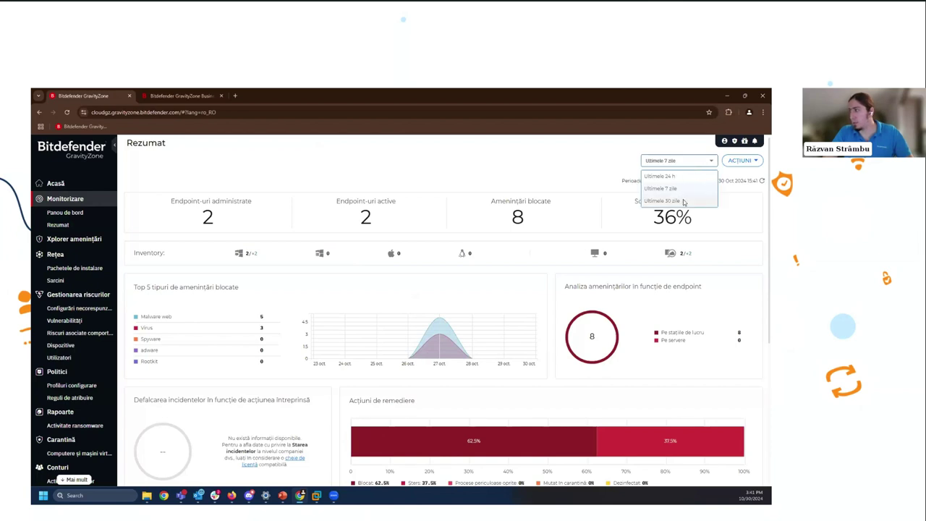
pyautogui.click(683, 201)
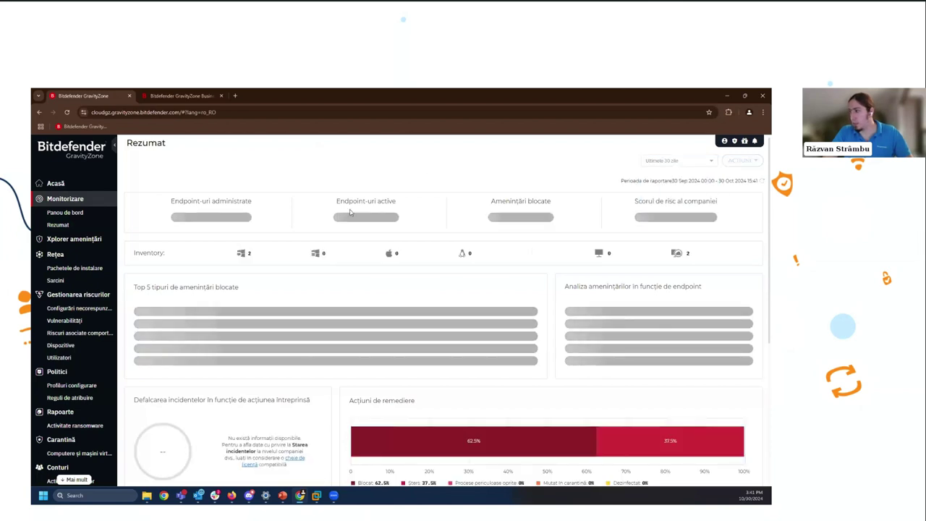
pyautogui.click(86, 213)
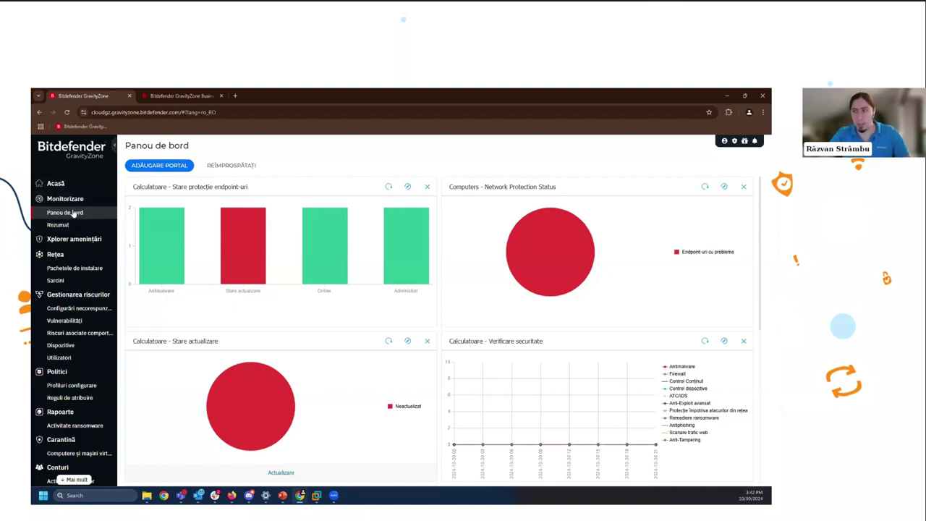
# - Add a 'Stare module Endpoint Security' portlet and move 'Stare protecție endpoint-uri' to the first slot
pyautogui.click(168, 166)
pyautogui.click(410, 212)
pyautogui.scroll(-1, 406, 259)
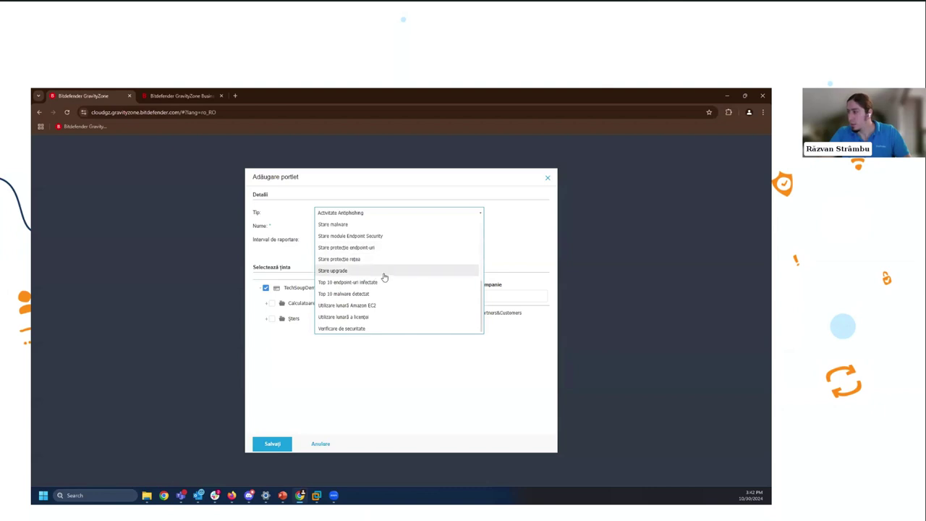
pyautogui.click(382, 236)
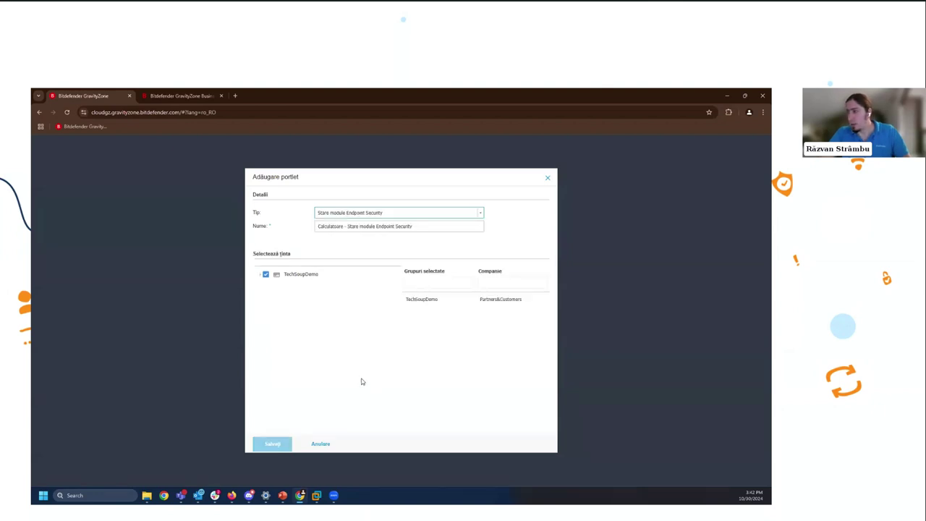
pyautogui.click(272, 443)
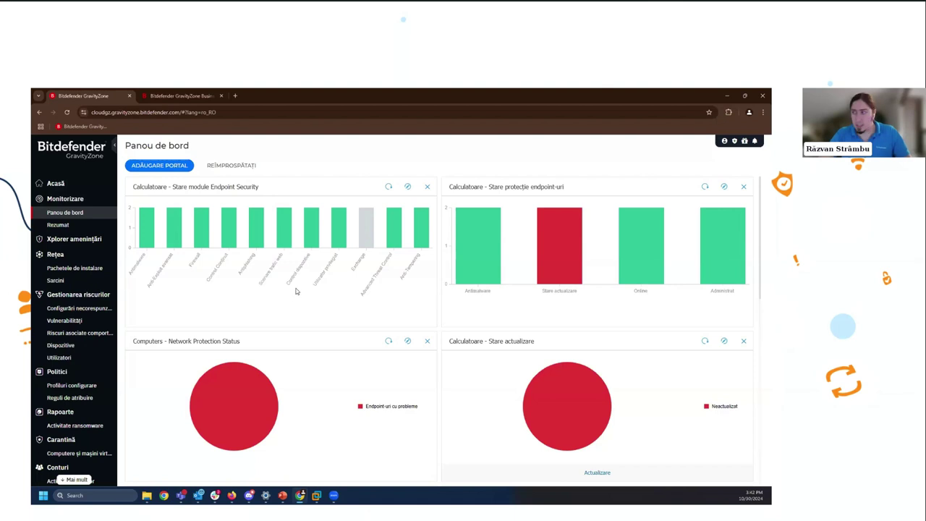
pyautogui.moveTo(370, 232)
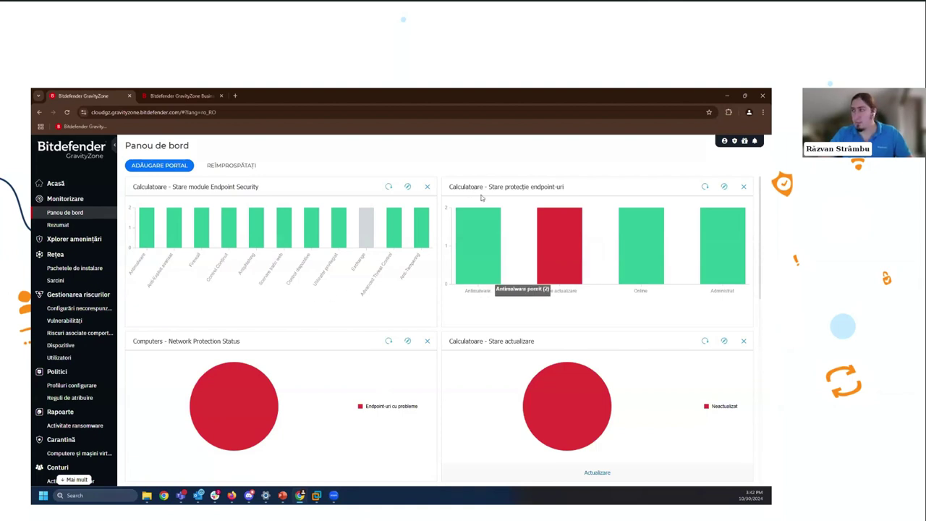
pyautogui.moveTo(486, 194); pyautogui.dragTo(225, 186)
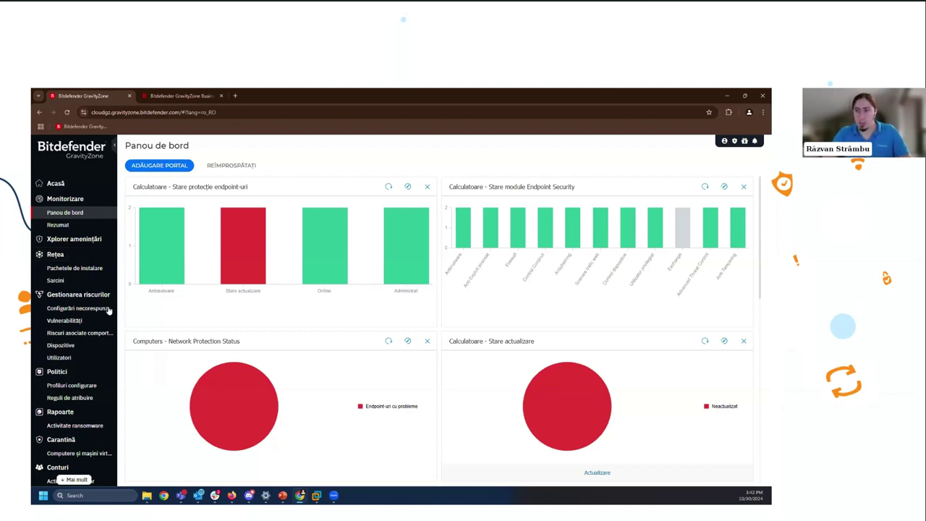
# - Go to Rețea and open the Pachetele de instalare page
pyautogui.click(89, 256)
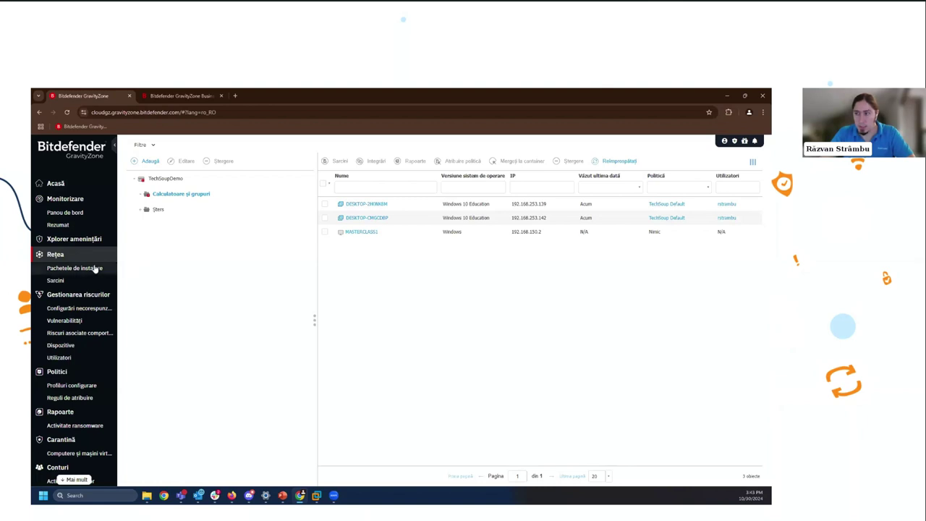
pyautogui.click(95, 268)
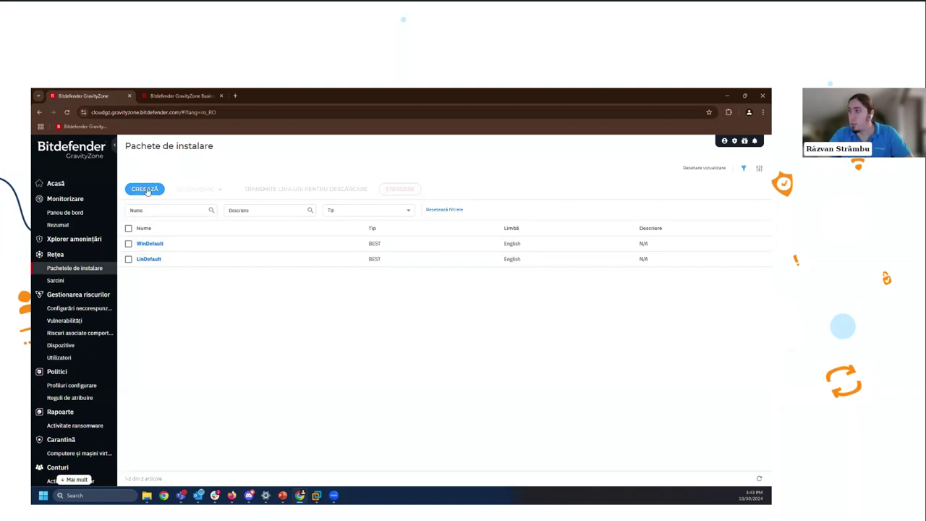
# - Create a new installation package named LiveTechSoup and review its Module și roluri de securitate list
pyautogui.click(145, 189)
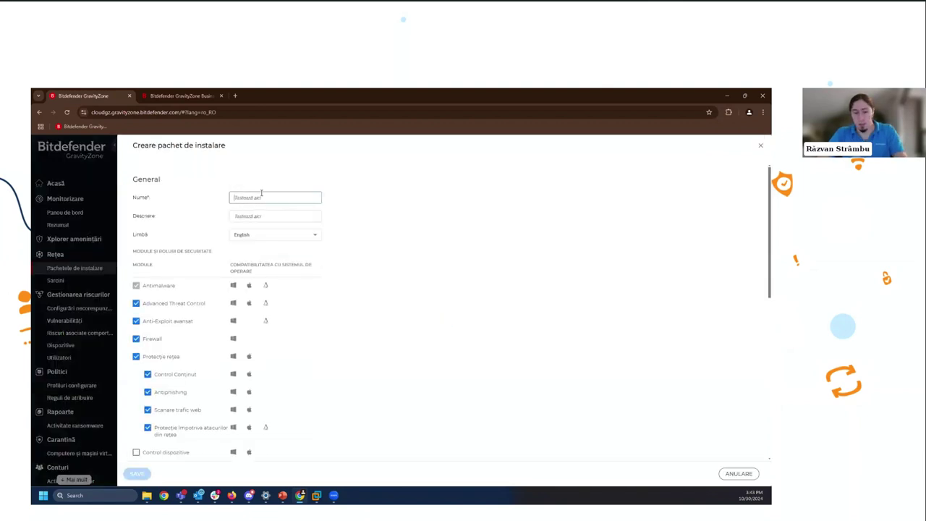
pyautogui.write('LiveTechSol')
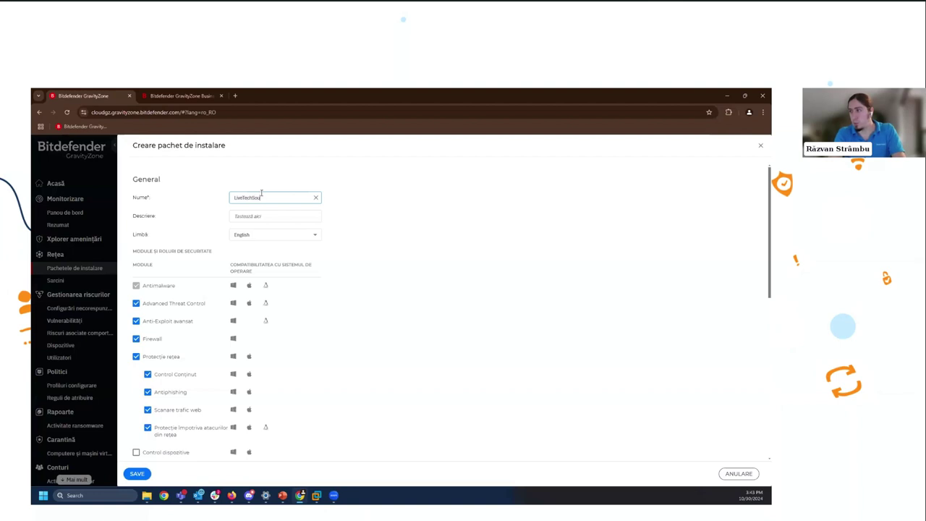
pyautogui.write('p')
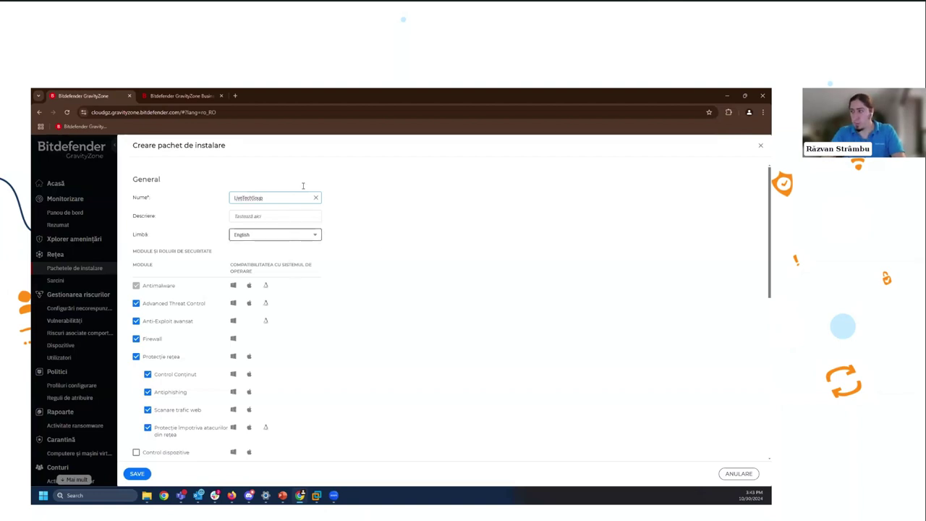
pyautogui.click(372, 286)
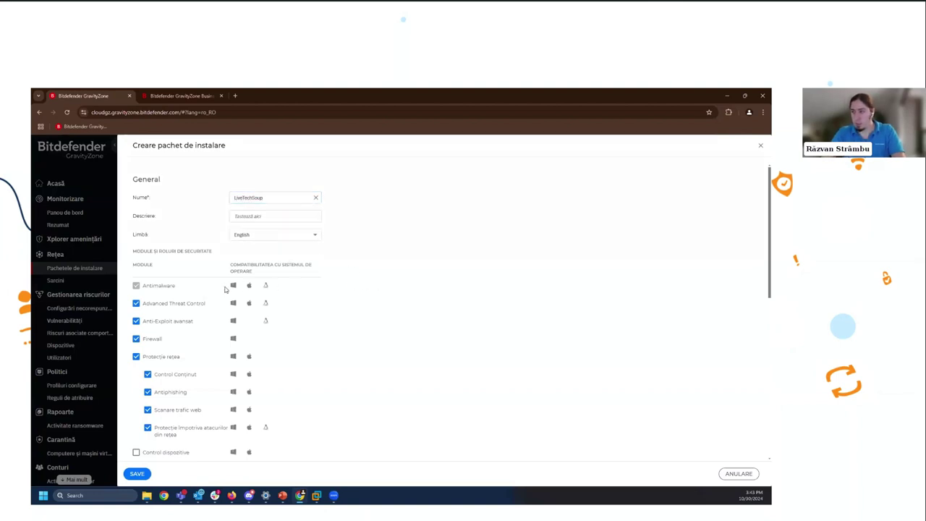
pyautogui.scroll(-2, 166, 327)
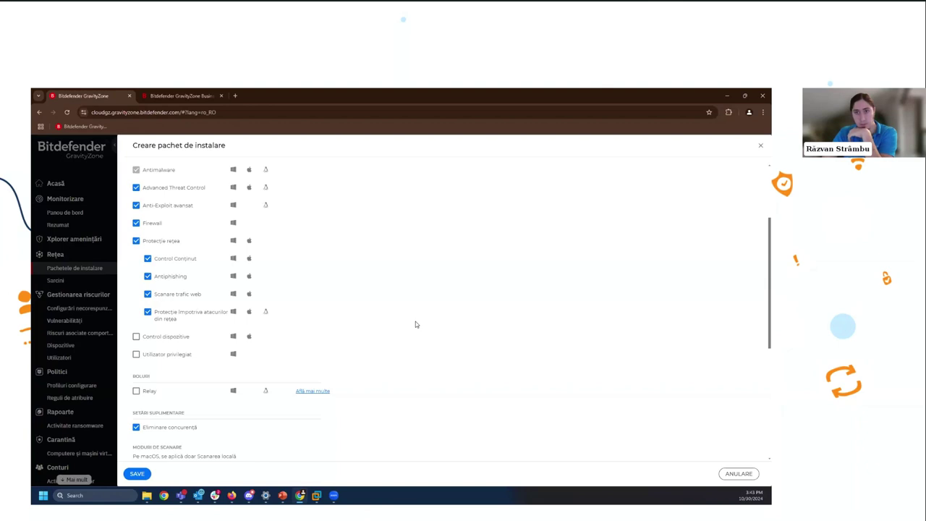
pyautogui.scroll(1, 414, 320)
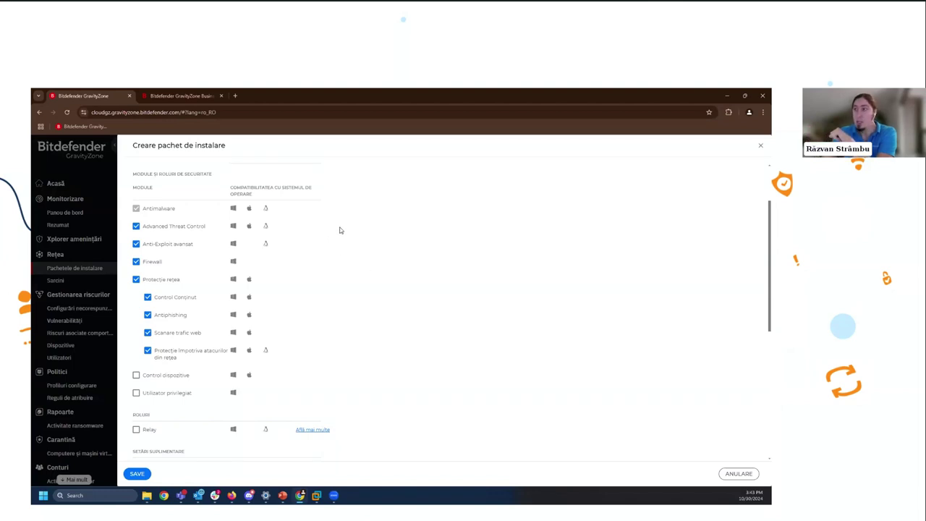
pyautogui.click(188, 230)
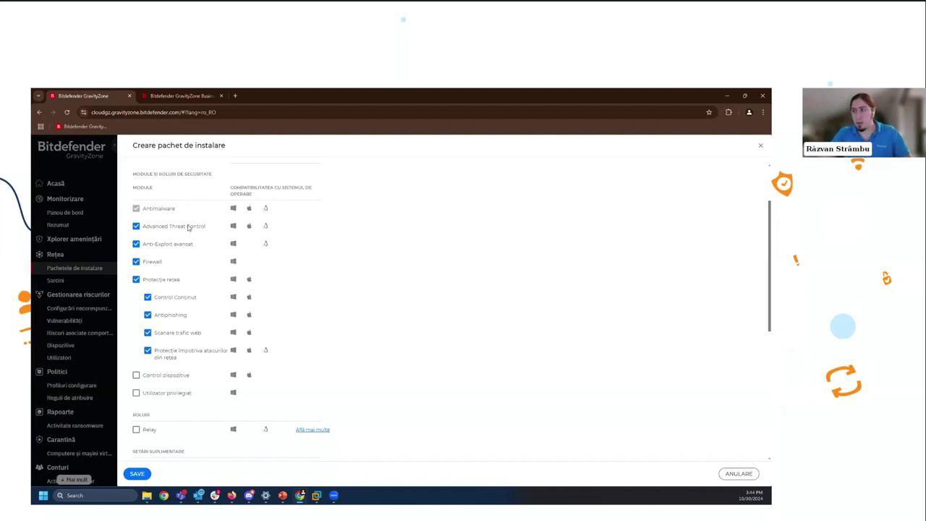
# - Tick Control dispozitive, keep the Automat scan mode, and save the LiveTechSoup package
pyautogui.click(176, 379)
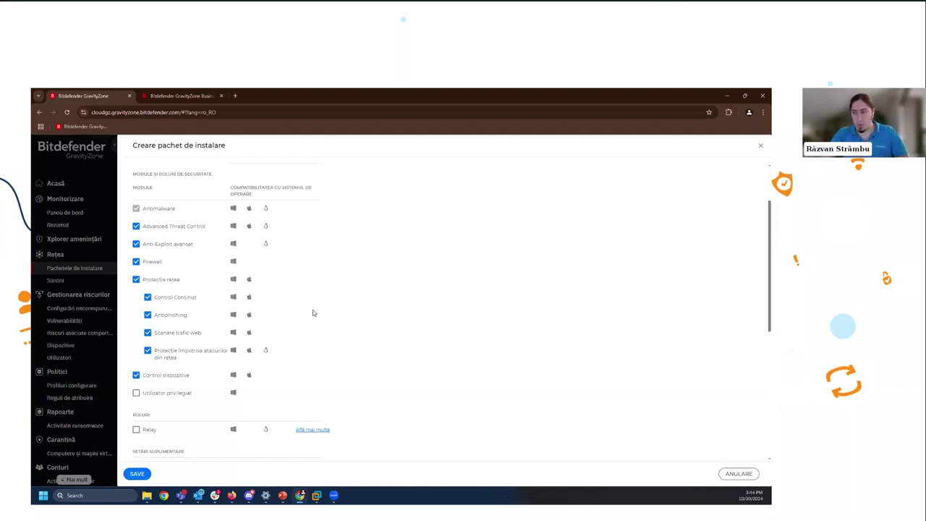
pyautogui.scroll(-3, 378, 351)
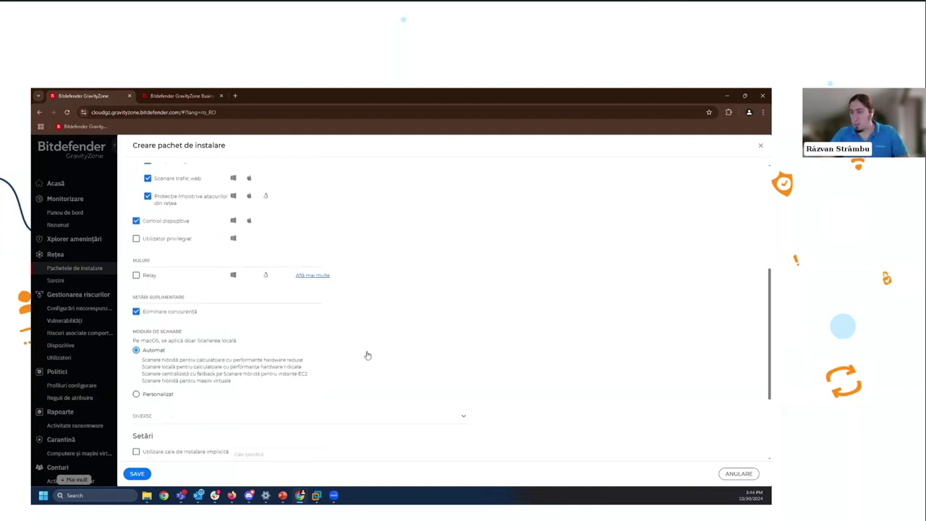
pyautogui.scroll(-1, 355, 354)
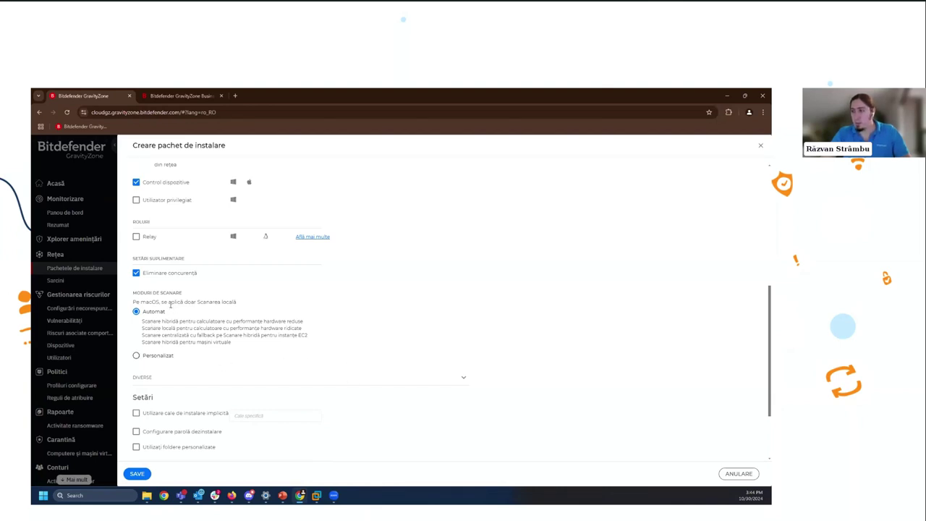
pyautogui.click(152, 357)
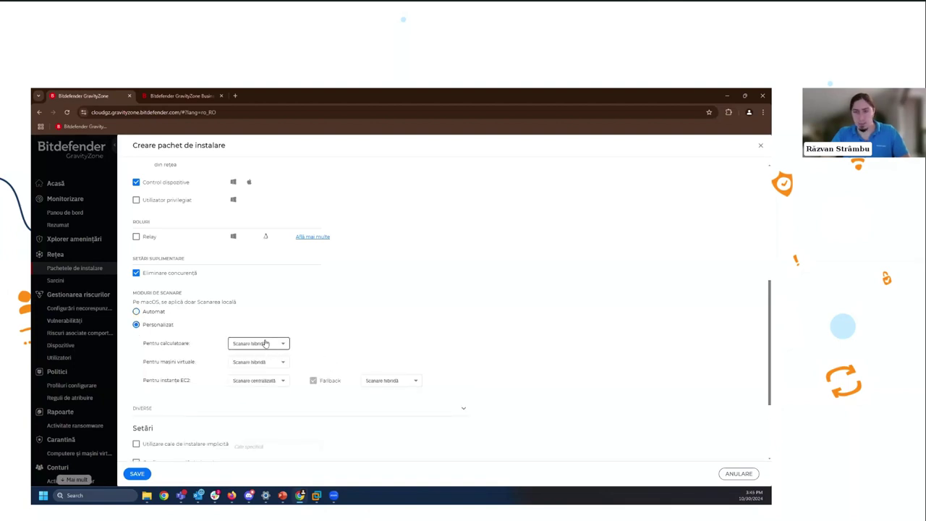
pyautogui.click(159, 316)
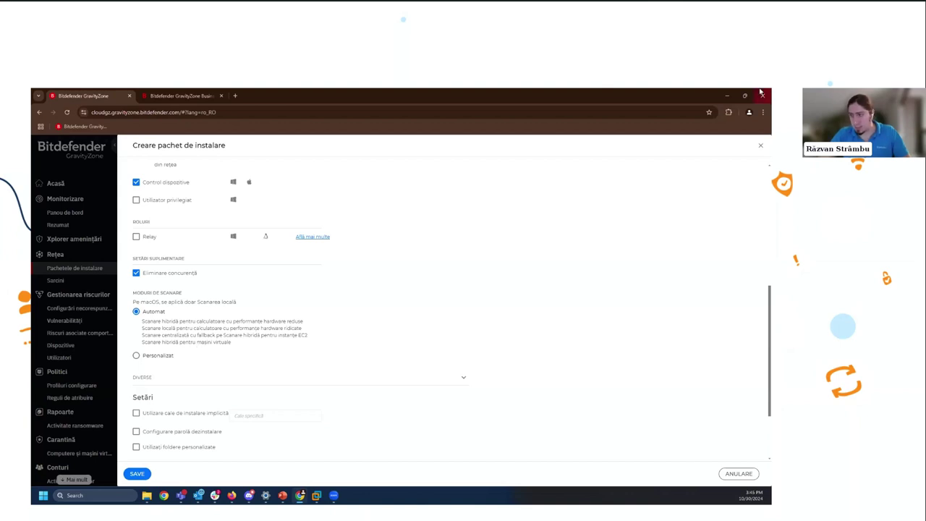
pyautogui.click(143, 474)
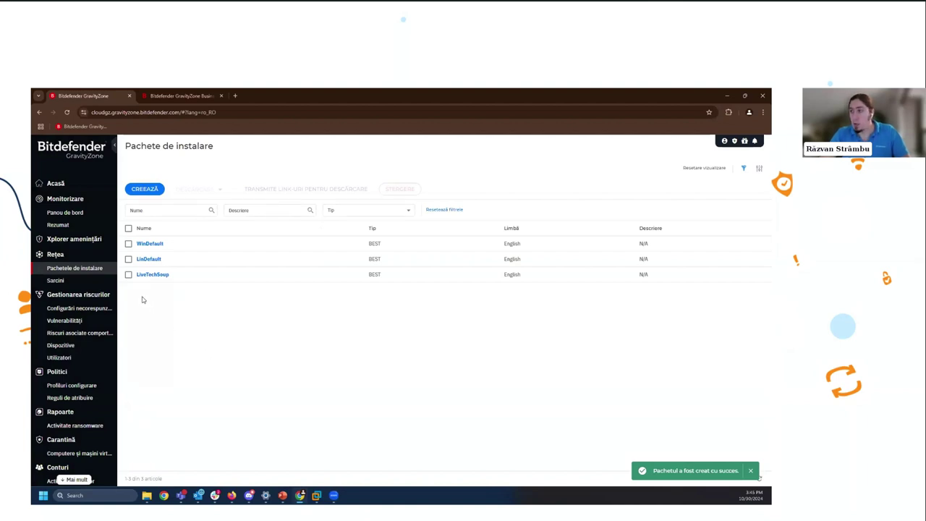
# - Select LiveTechSoup and review its Windows, Linux and macOS installers under DESCĂRCARE
pyautogui.click(128, 275)
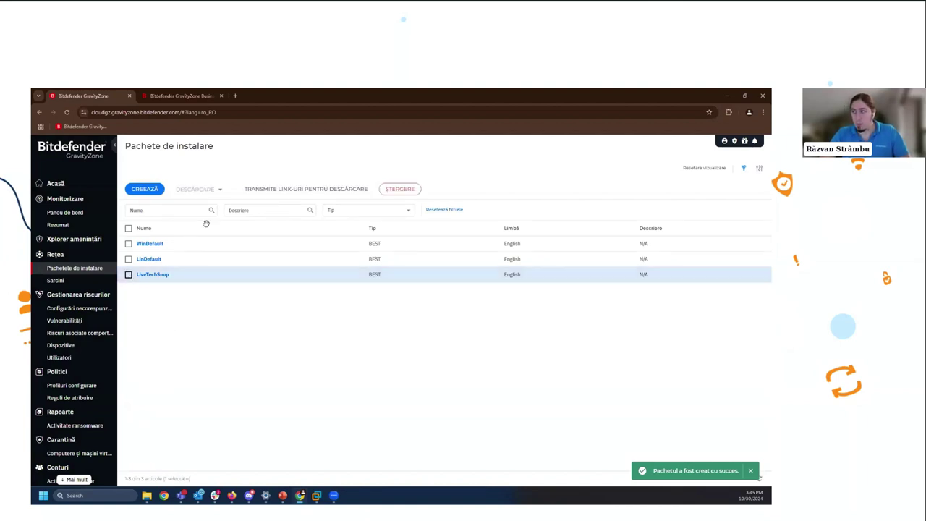
pyautogui.click(218, 191)
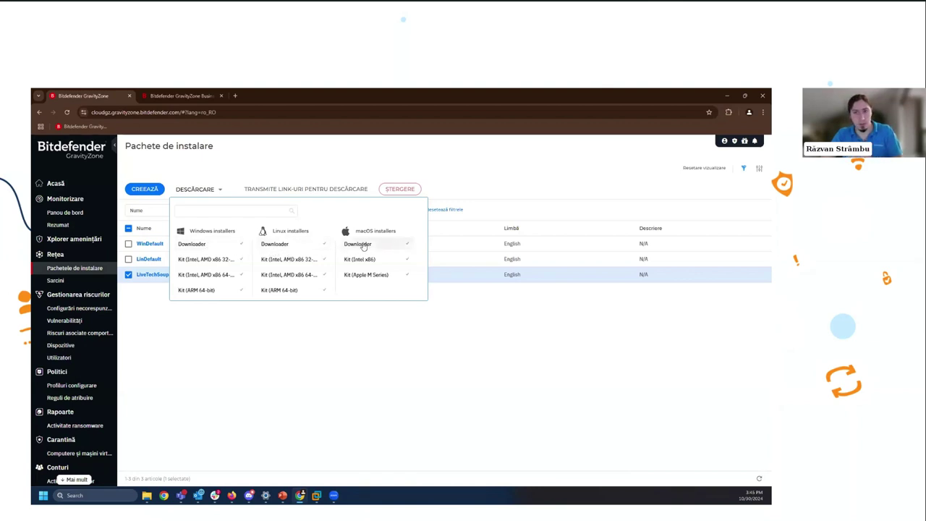
pyautogui.click(216, 383)
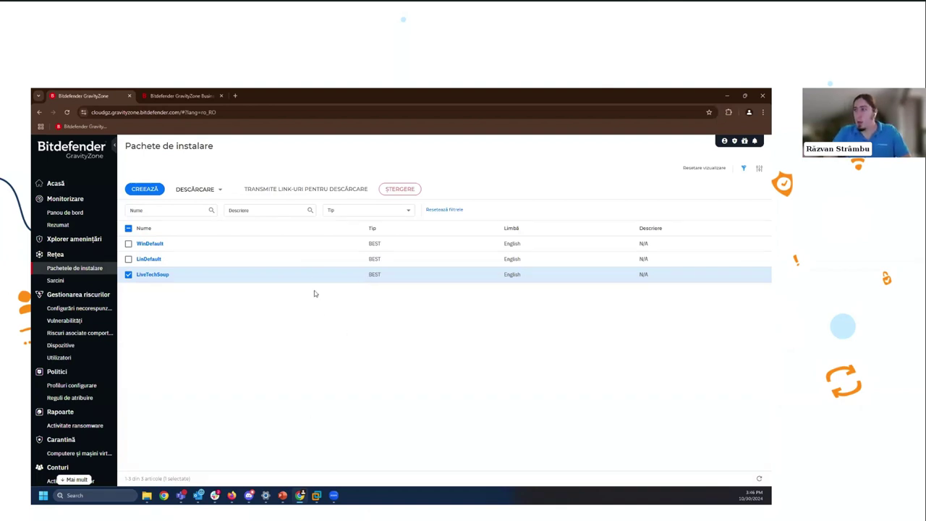
pyautogui.click(336, 190)
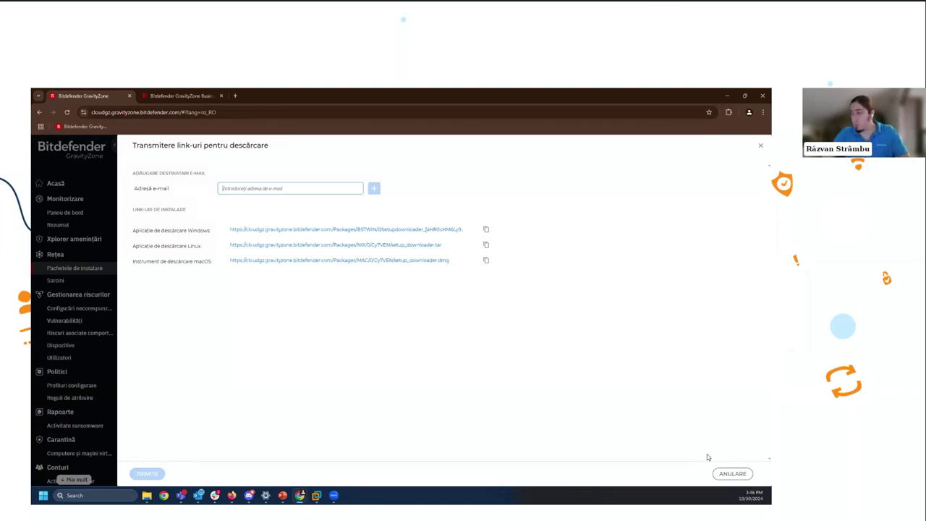
pyautogui.click(733, 474)
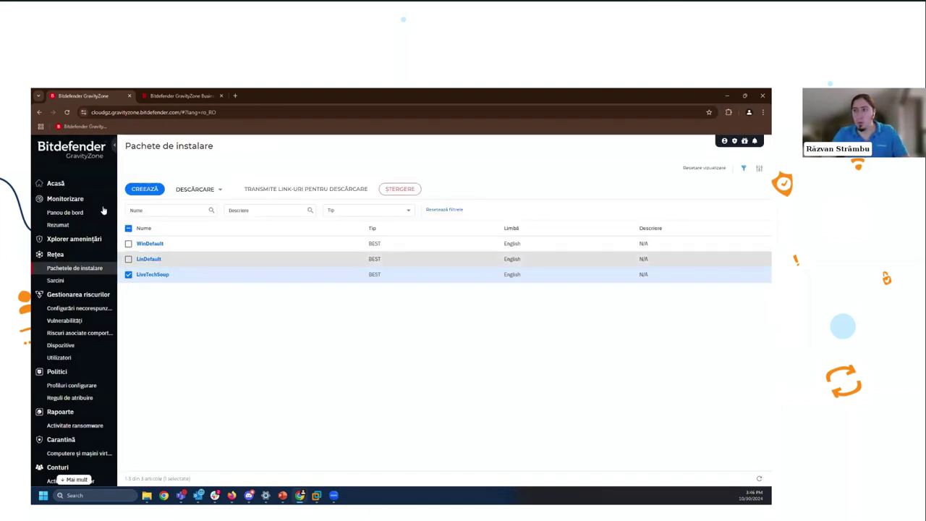
# - Return to the Rețea computer list and read a computer's status tooltip
pyautogui.click(66, 254)
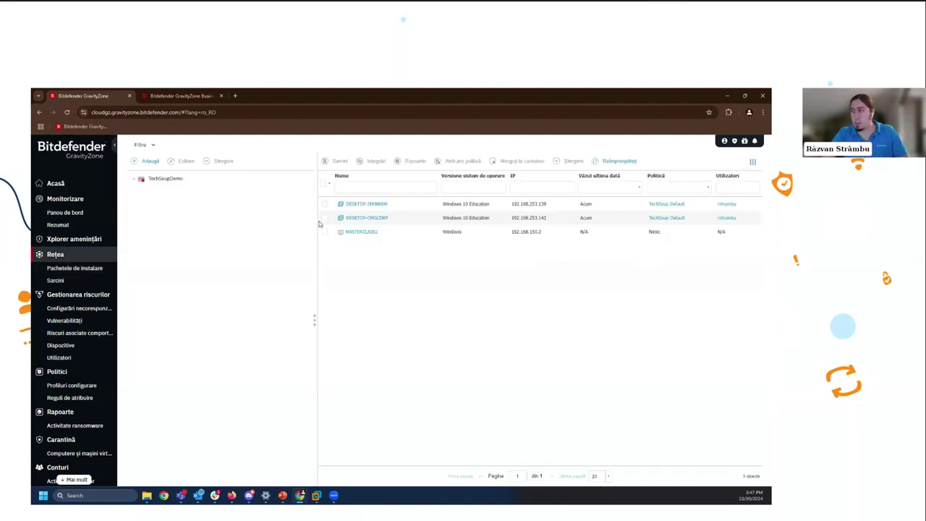
pyautogui.moveTo(342, 208)
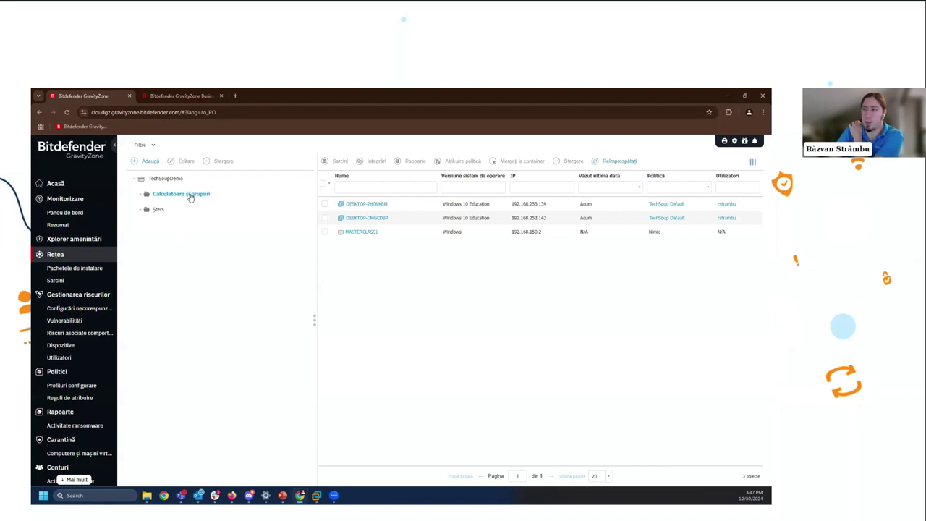
# - Add a custom group, replacing the default name with Subfoldere, and confirm it
pyautogui.click(148, 160)
pyautogui.click(458, 190)
pyautogui.hotkey('ctrl', 'a')
pyautogui.write('Subfolders')
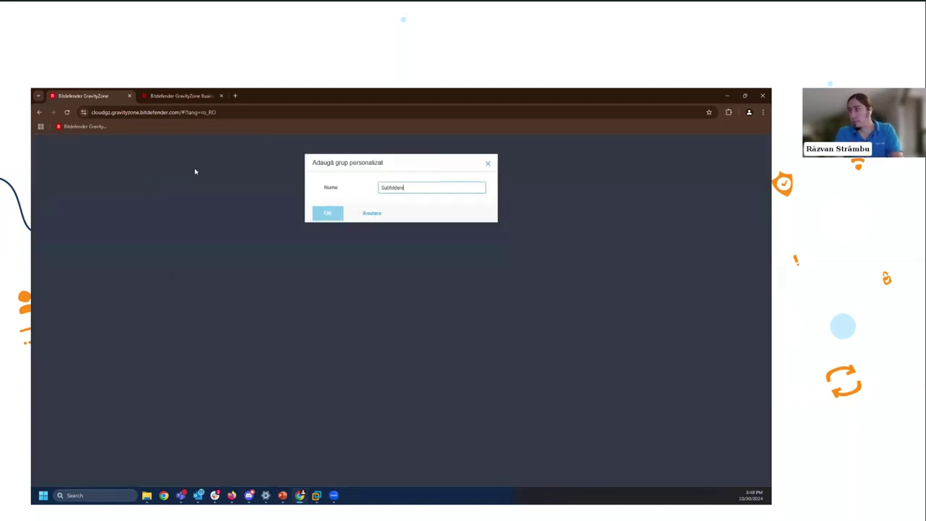
pyautogui.click(327, 213)
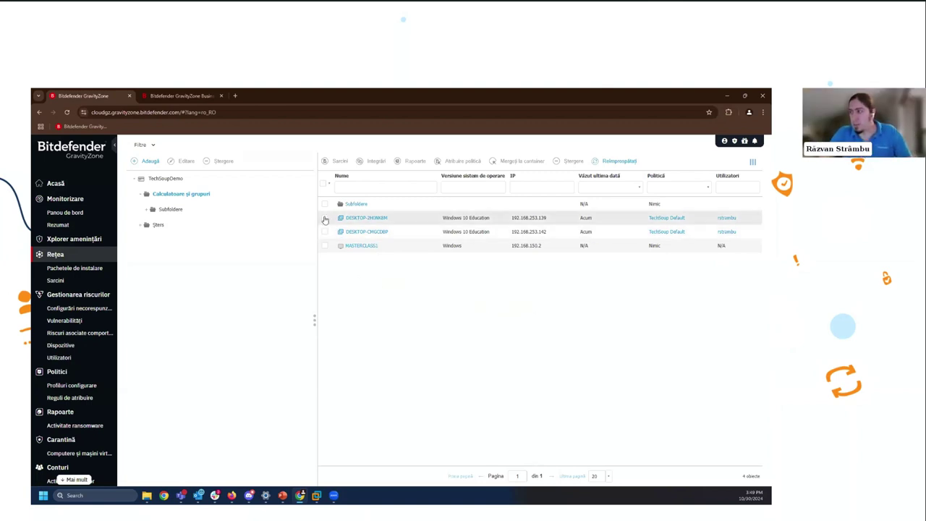
pyautogui.click(351, 219)
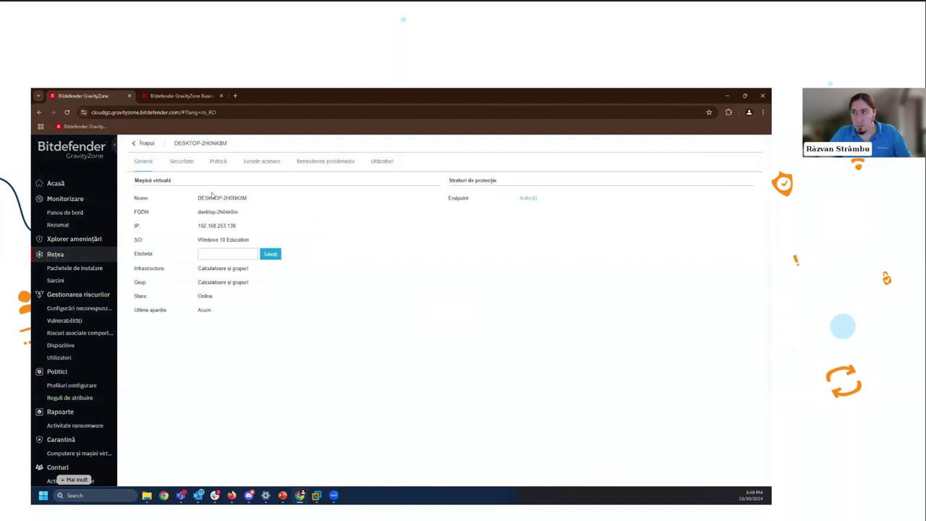
pyautogui.click(185, 162)
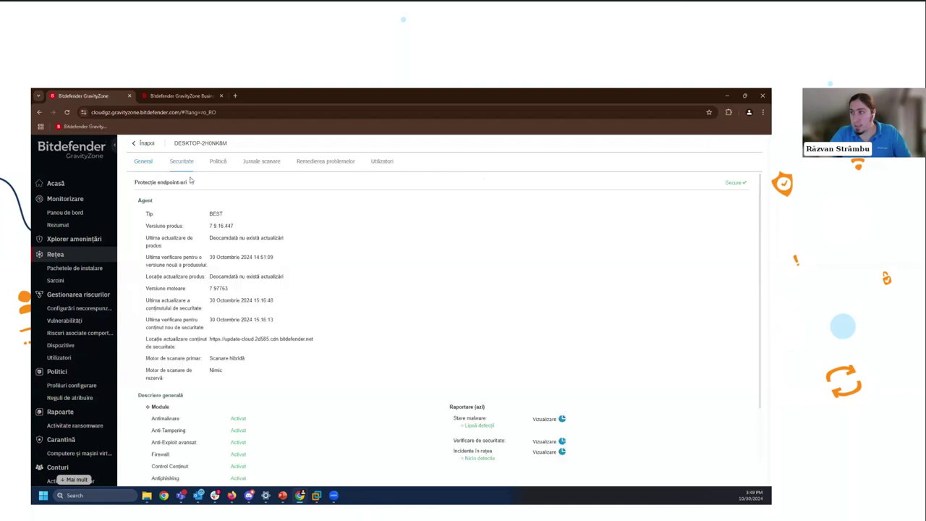
pyautogui.moveTo(140, 293); pyautogui.dragTo(246, 300)
pyautogui.click(289, 299)
pyautogui.scroll(-1, 289, 298)
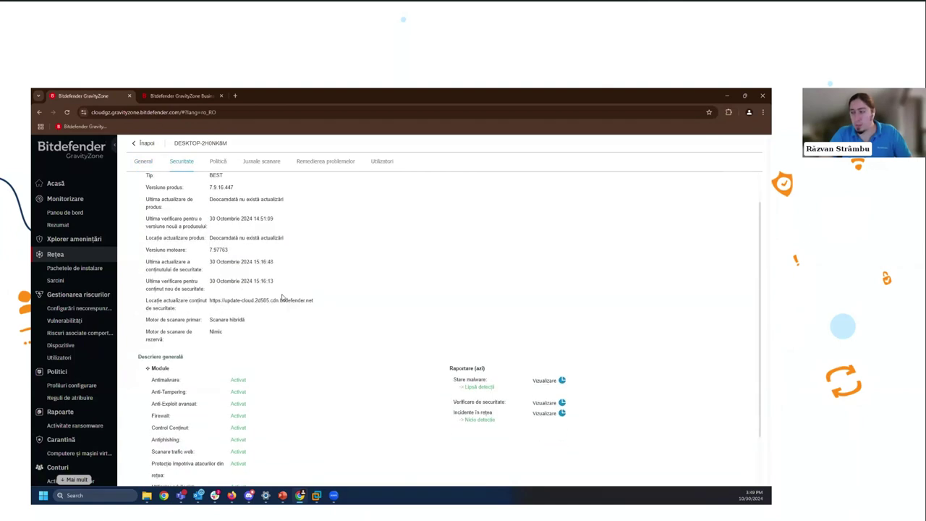
pyautogui.scroll(-2, 215, 332)
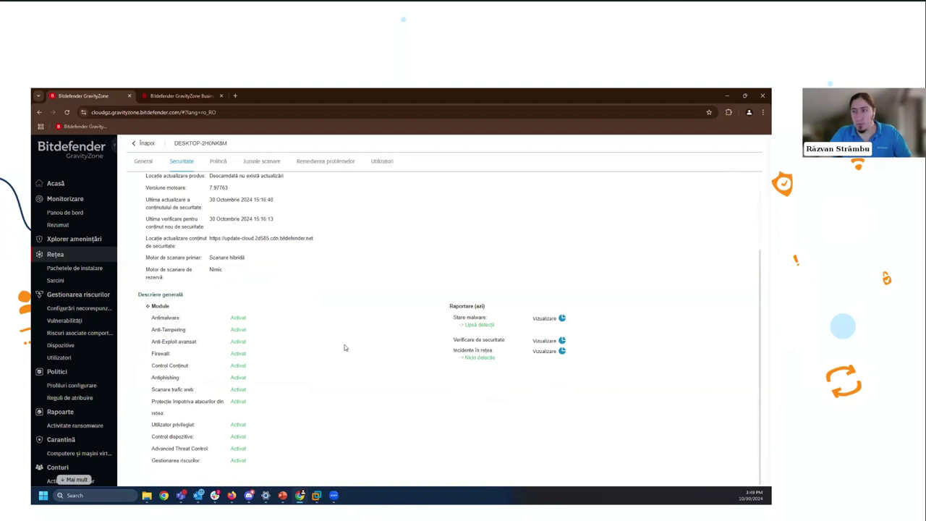
pyautogui.scroll(3, 239, 329)
pyautogui.click(218, 162)
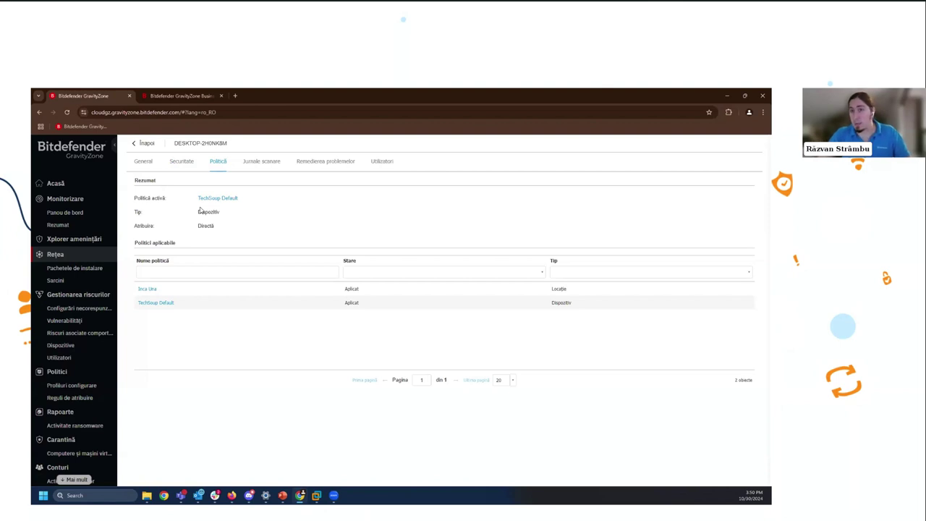
pyautogui.click(257, 160)
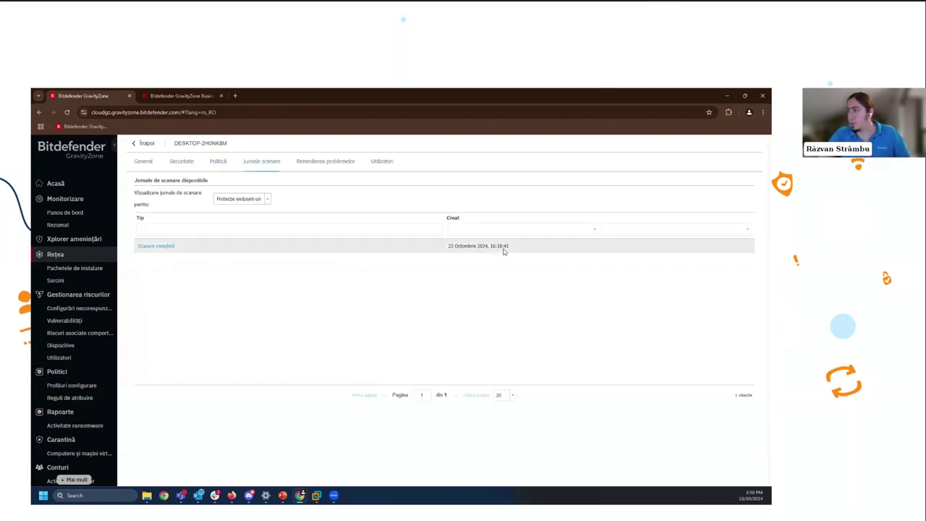
pyautogui.click(319, 162)
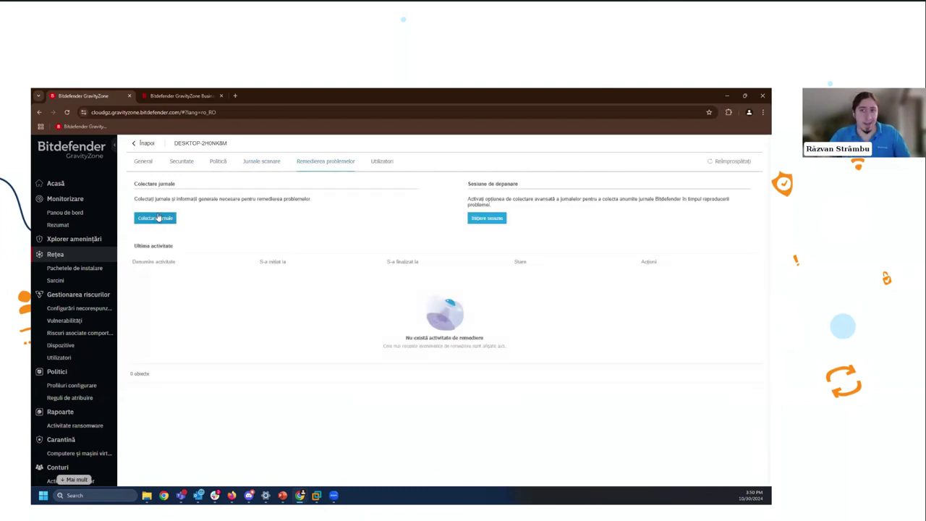
pyautogui.click(138, 144)
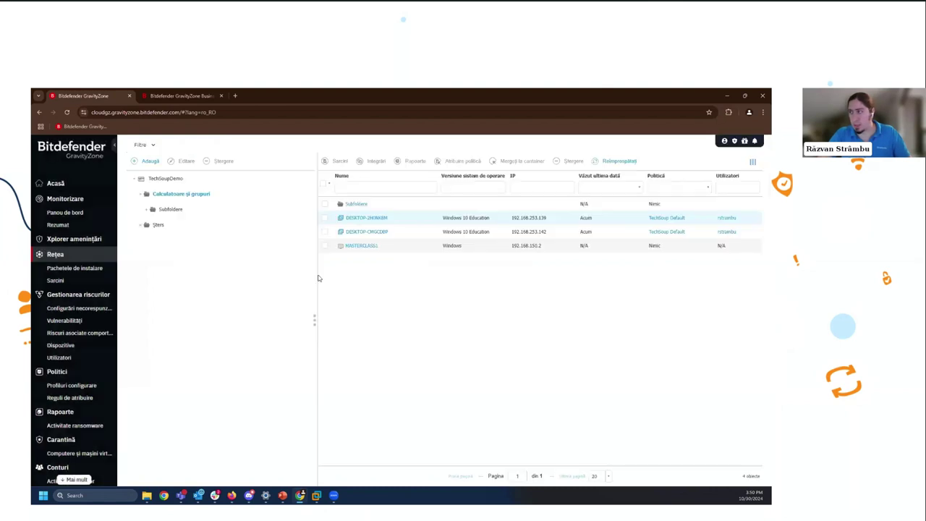
# - Select DESKTOP-2H0NK8M, check its Sarcini choices without running any, then open the full task list
pyautogui.click(324, 217)
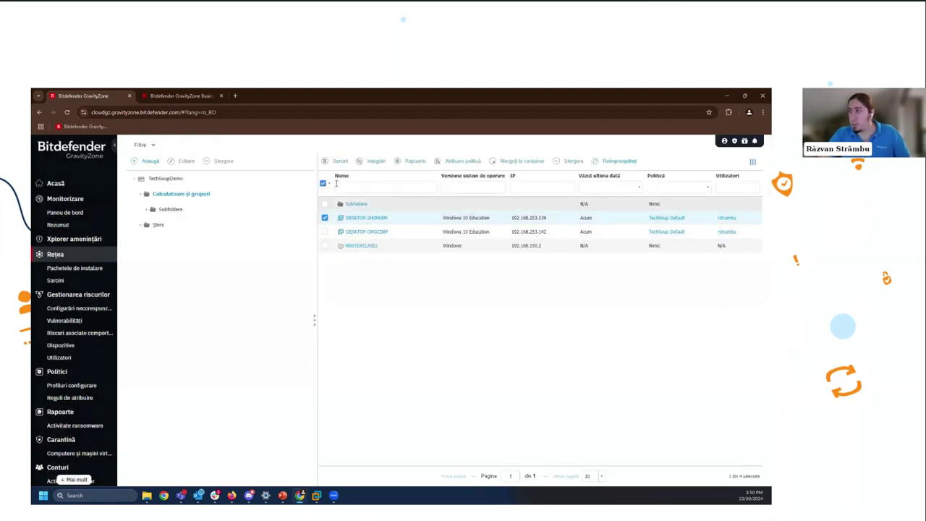
pyautogui.click(338, 166)
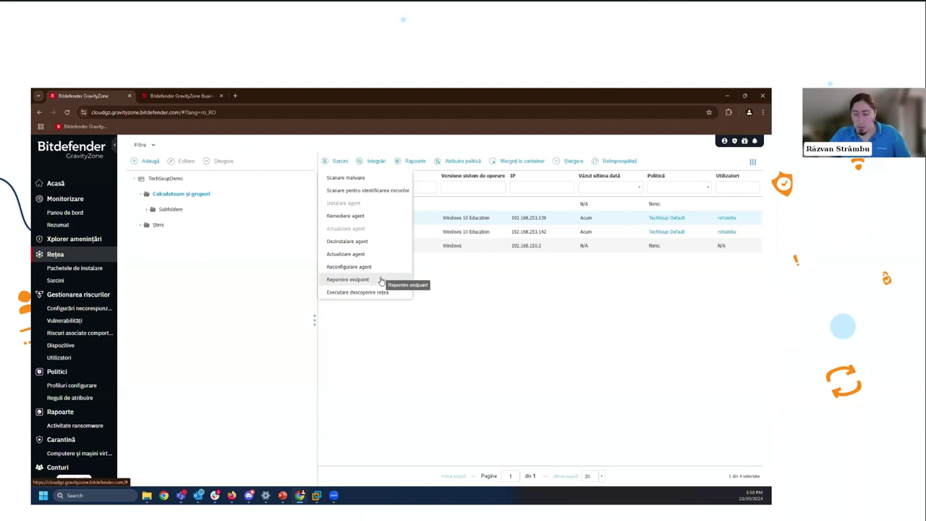
pyautogui.click(366, 325)
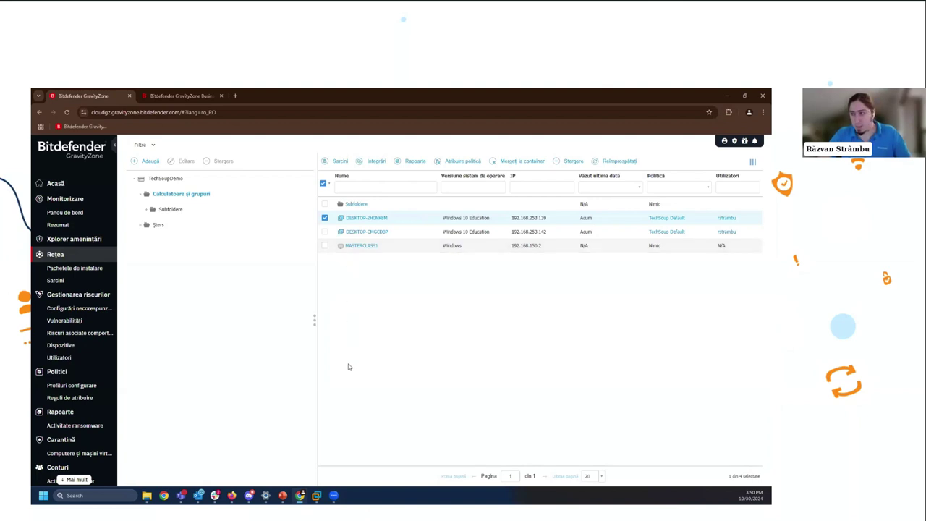
pyautogui.click(72, 281)
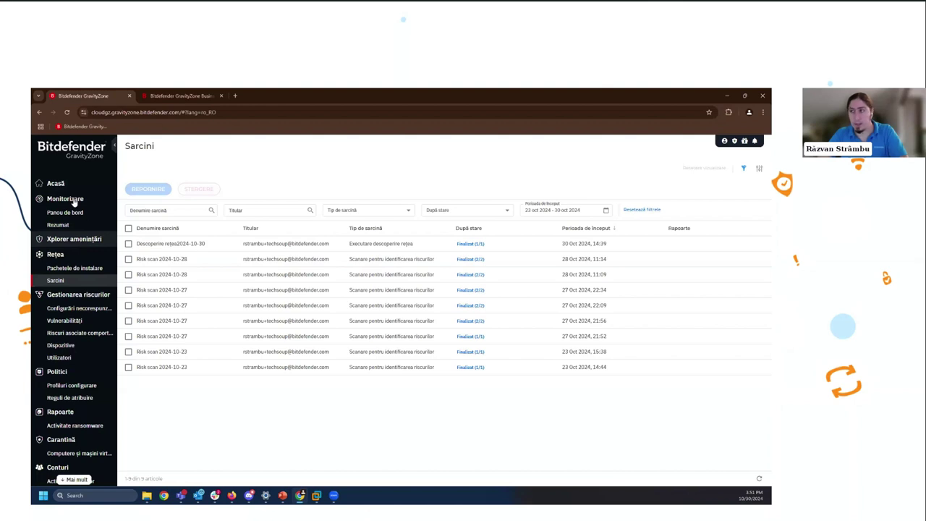
# - Go to Monitorizare > Rezumat, then to Xplorer amenințări for the detections overview
pyautogui.click(62, 224)
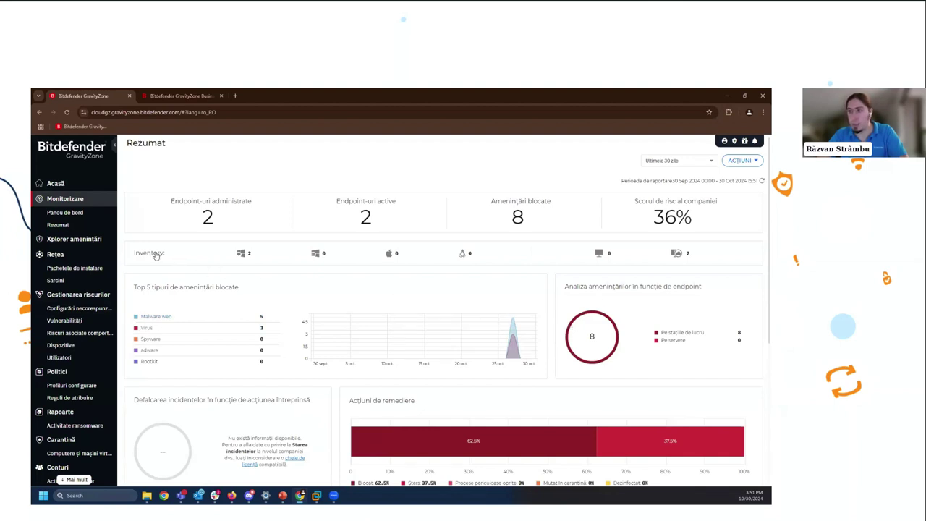
pyautogui.click(82, 241)
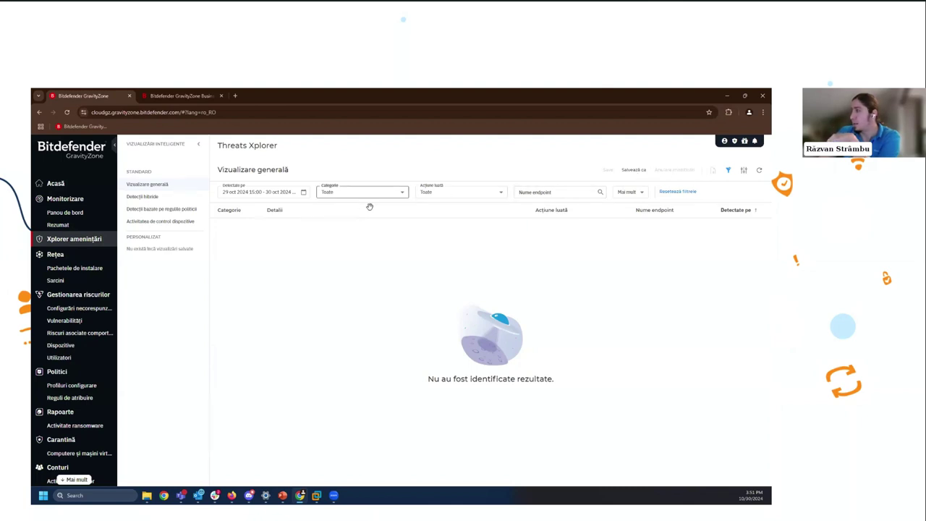
# - Set the Detectate pe range to Ultimele 30 zile, review the detections, then return to Monitorizare
pyautogui.click(298, 193)
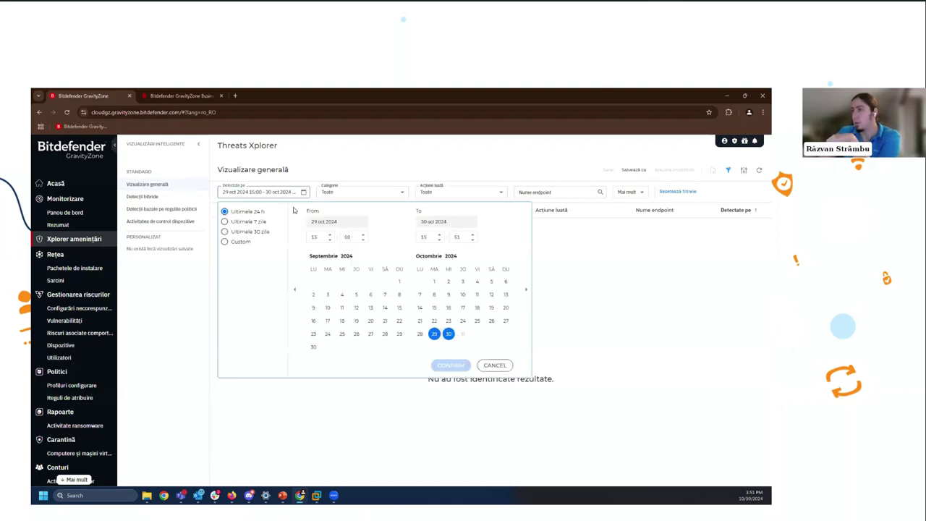
pyautogui.click(233, 221)
pyautogui.press('Down')
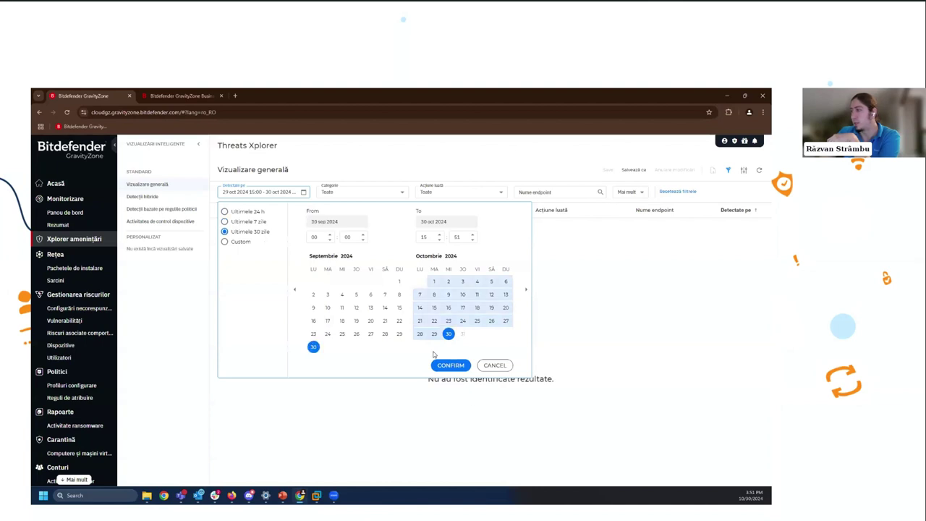
pyautogui.click(439, 364)
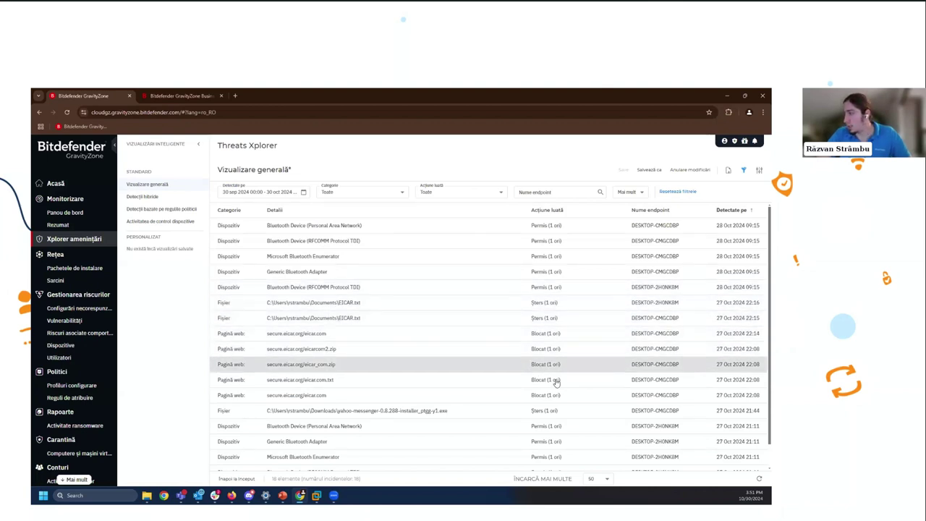
pyautogui.scroll(-1, 568, 401)
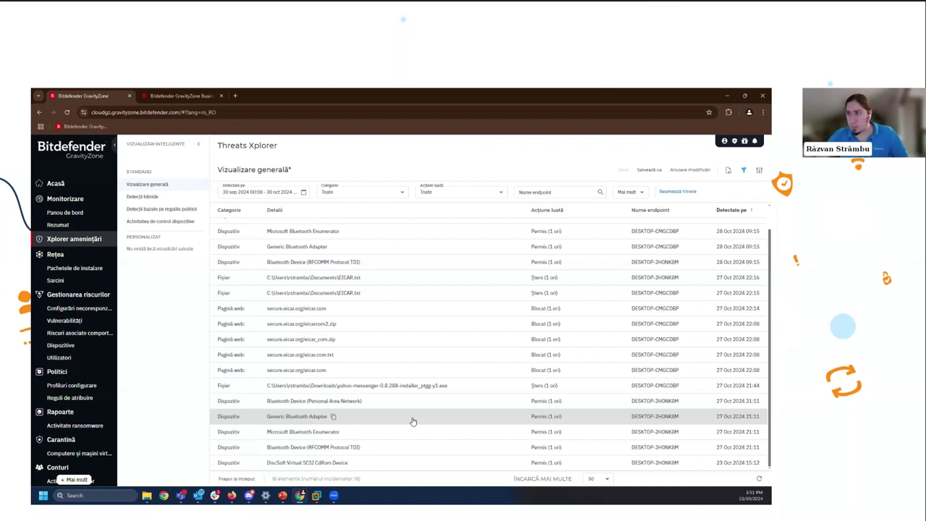
pyautogui.click(58, 224)
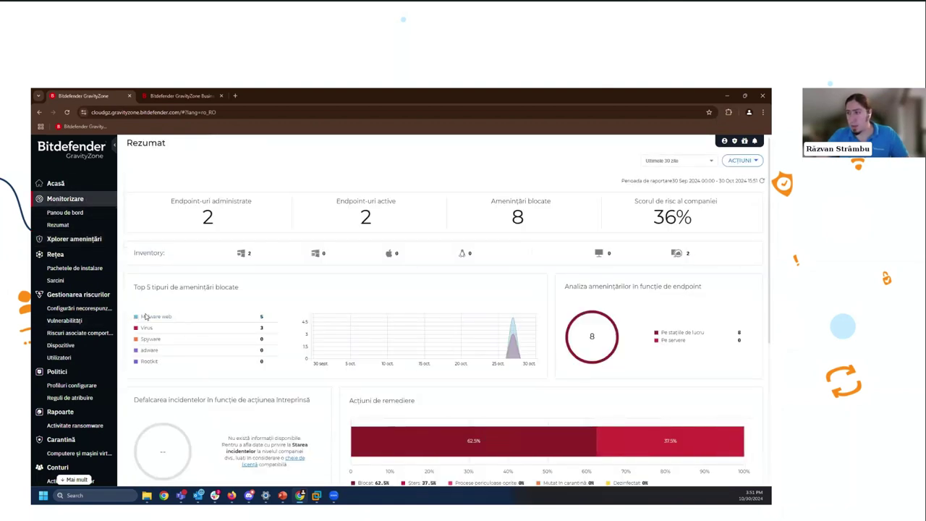
# - Filter to Malware web detections, inspect the eicar_com.zip detection details, then close the panel
pyautogui.click(150, 320)
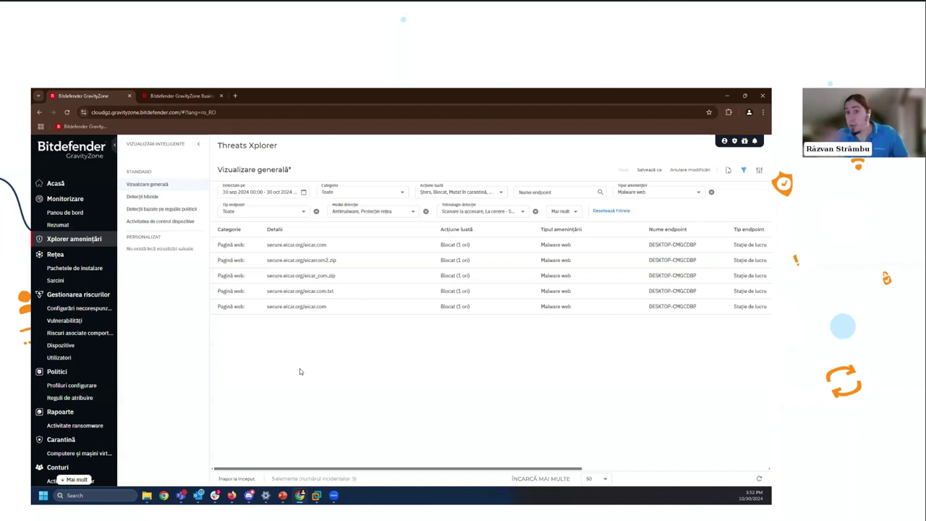
pyautogui.click(260, 276)
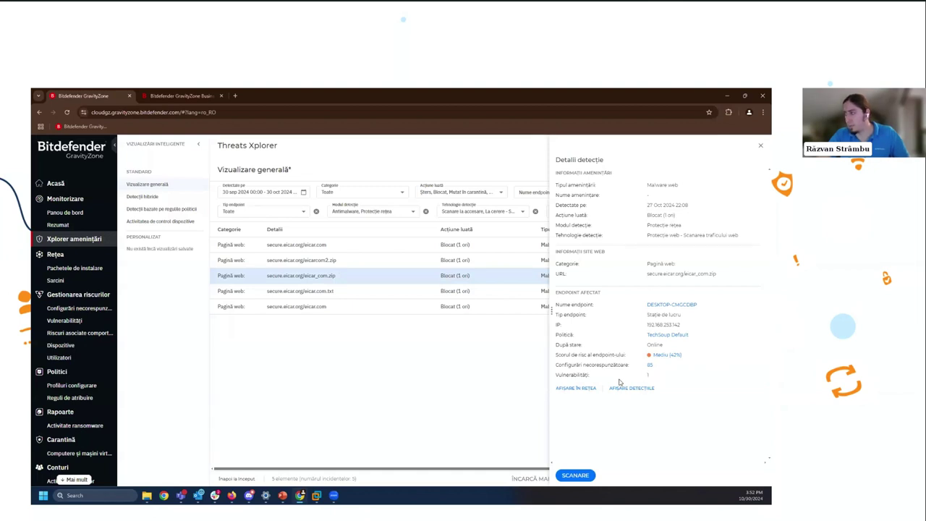
pyautogui.click(304, 383)
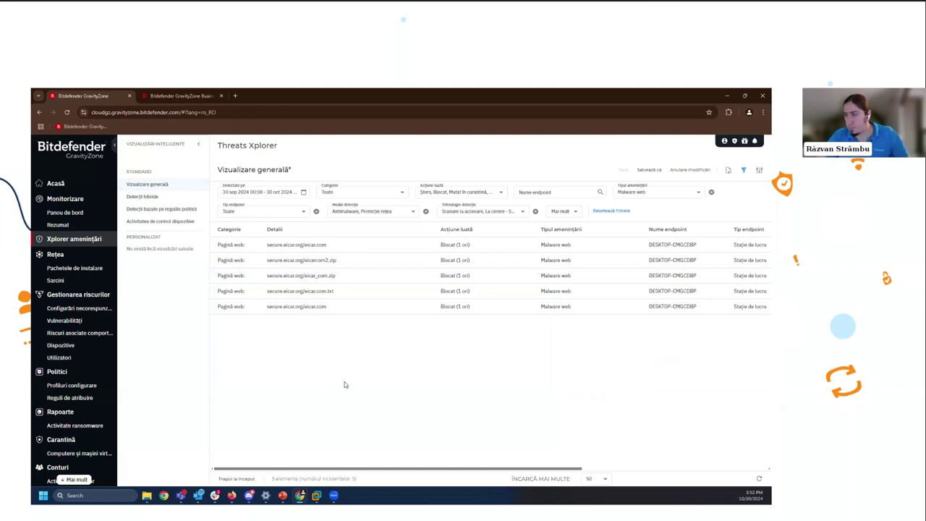
# - Go to Politici and select the TechSoup Default (implicit) policy
pyautogui.click(85, 372)
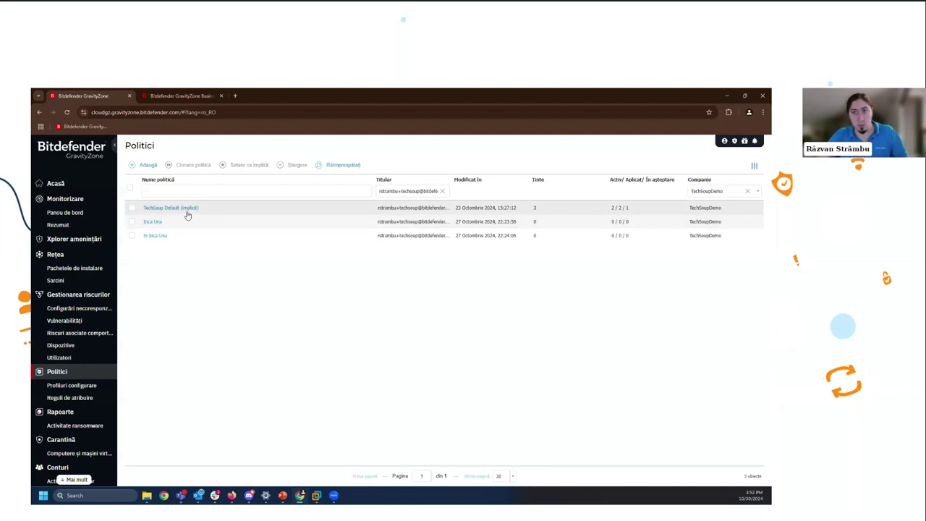
pyautogui.click(244, 275)
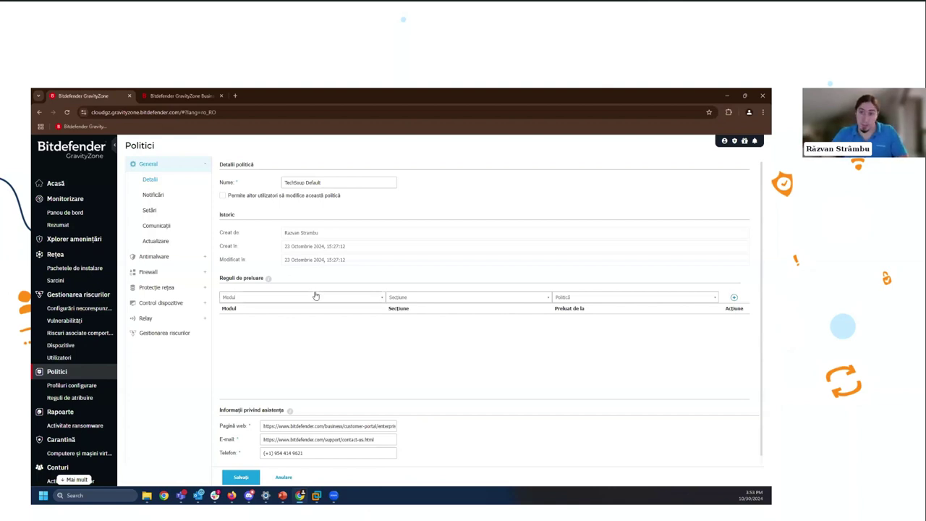
# - Browse the policy's Notificări, Setări, Comunicații and Actualizare pages, then reach Antimalware on-access settings
pyautogui.click(191, 196)
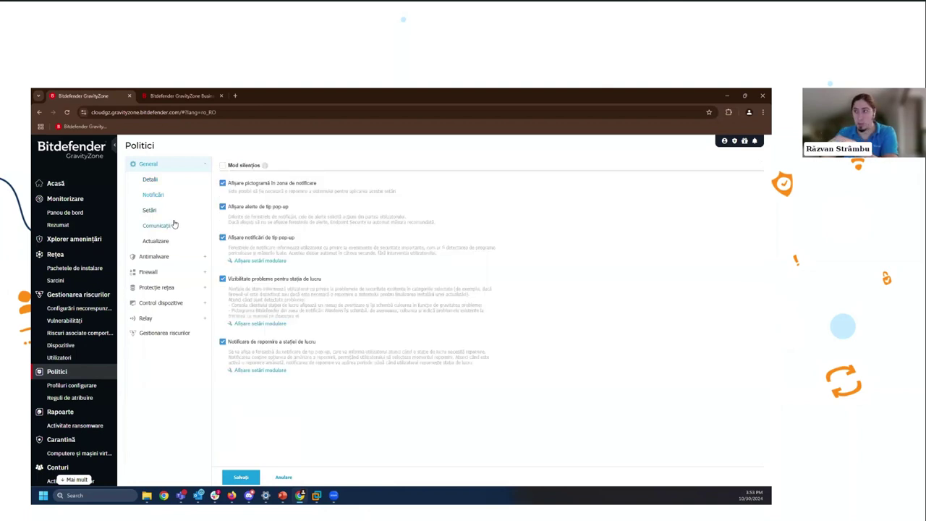
pyautogui.click(181, 212)
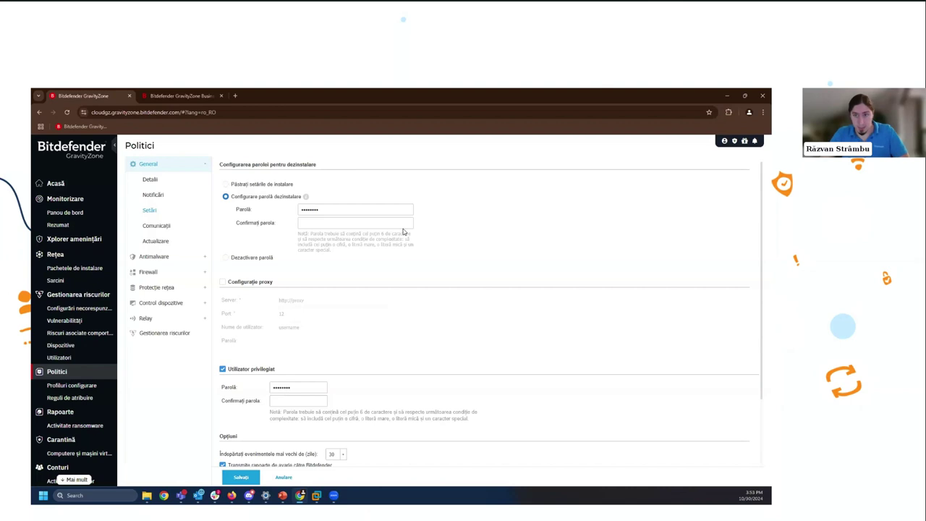
pyautogui.click(158, 227)
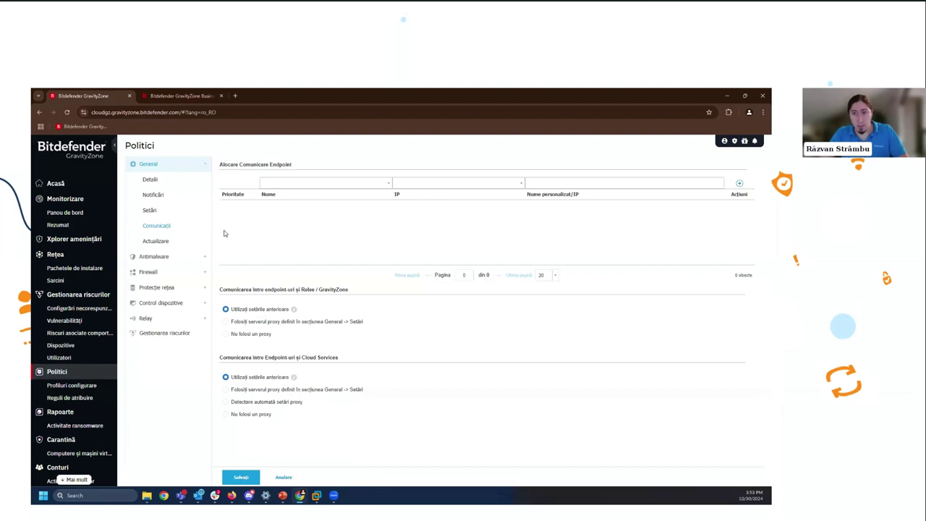
pyautogui.click(162, 242)
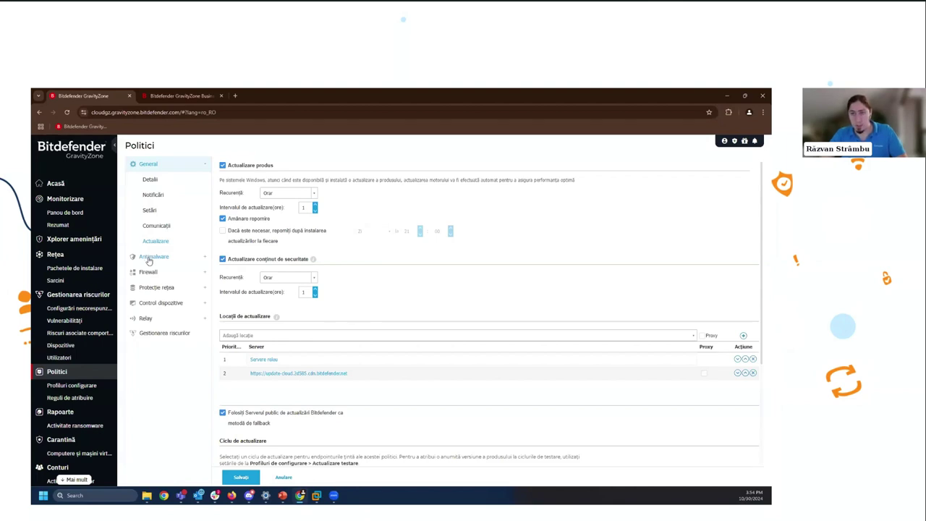
pyautogui.click(148, 260)
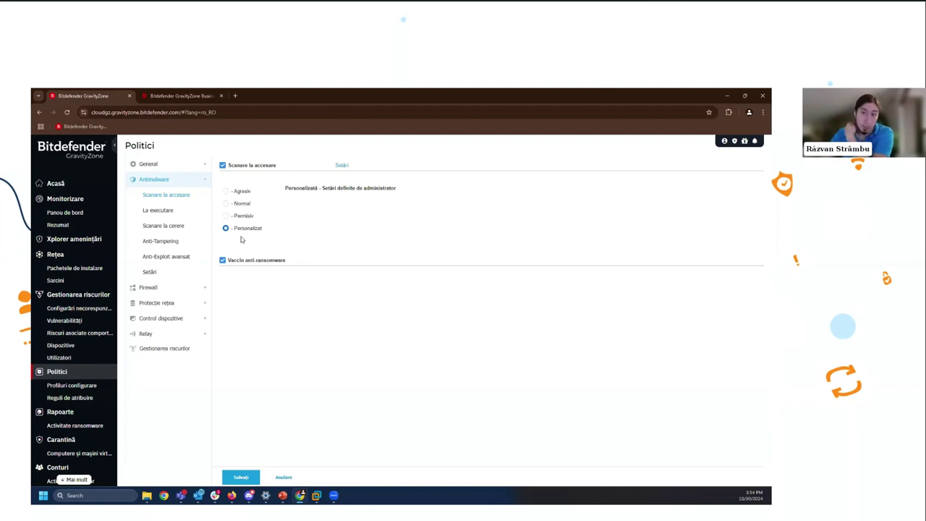
# - Preview the Normal, Agresiv and Permisiv on-access scan levels, keep Personalizat, and view its Setări
pyautogui.click(242, 205)
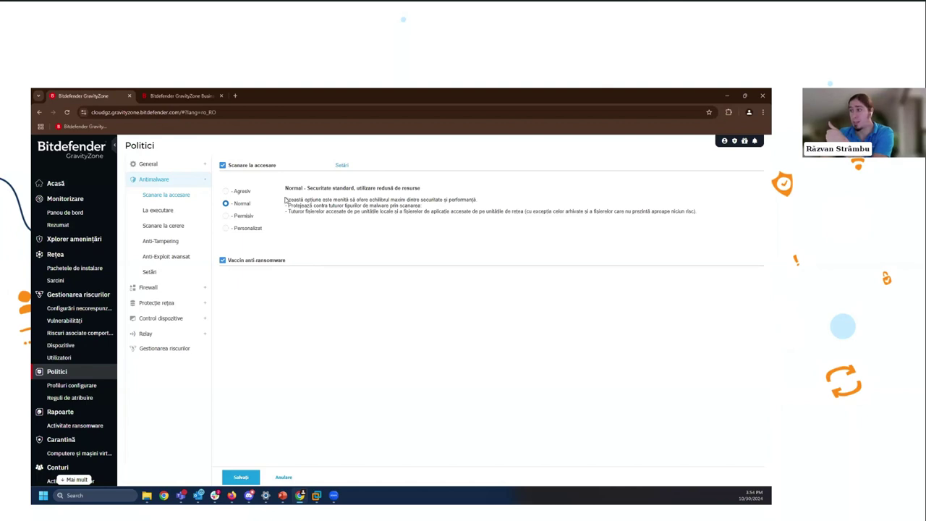
pyautogui.moveTo(286, 199); pyautogui.dragTo(719, 215)
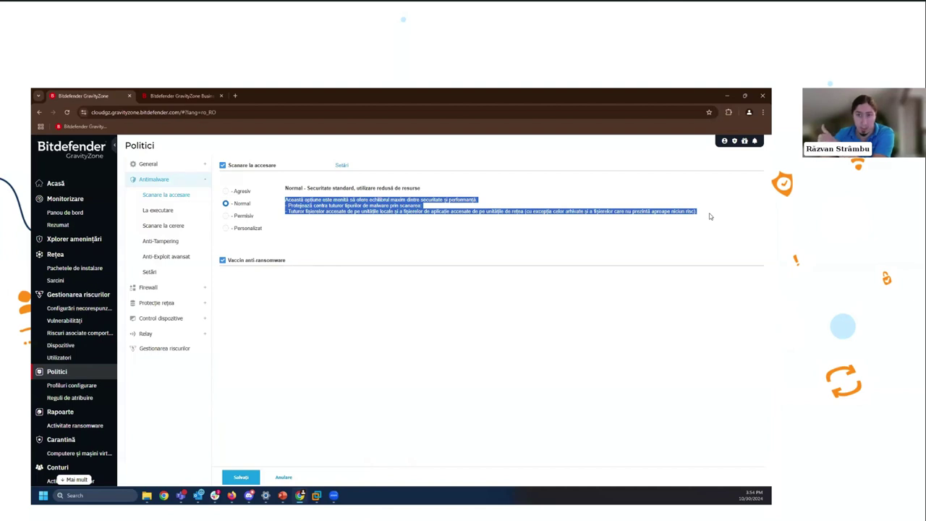
pyautogui.click(242, 191)
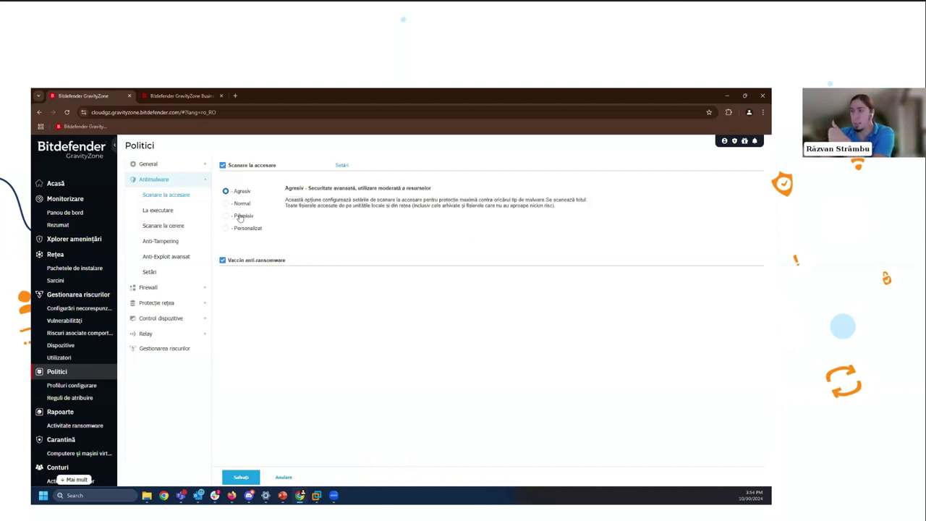
pyautogui.click(241, 217)
pyautogui.click(242, 229)
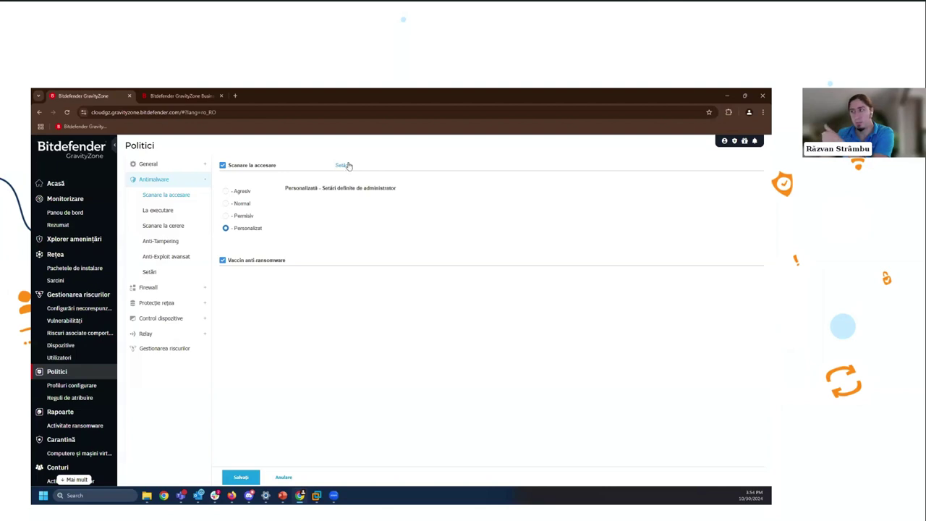
pyautogui.click(345, 166)
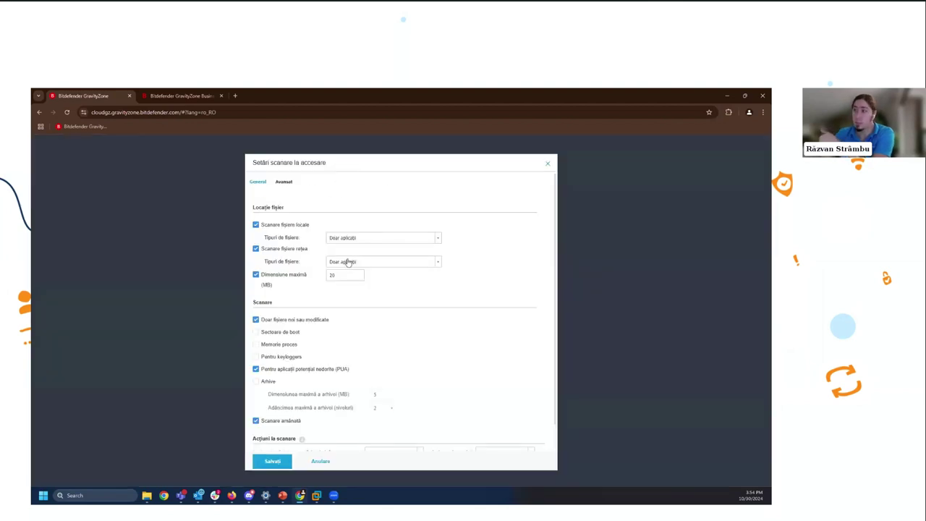
# - Scroll down to the scan actions in the on-access settings dialog and cancel without saving
pyautogui.scroll(-1, 376, 290)
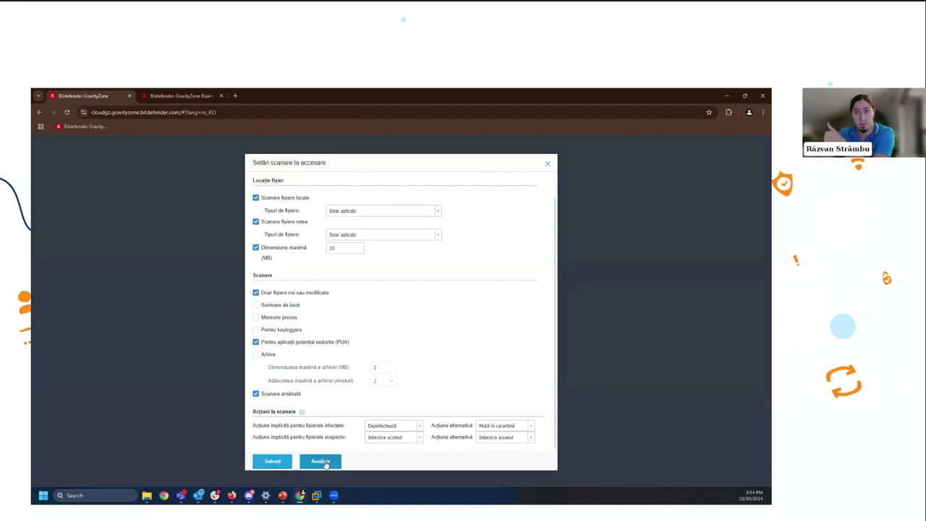
pyautogui.click(323, 462)
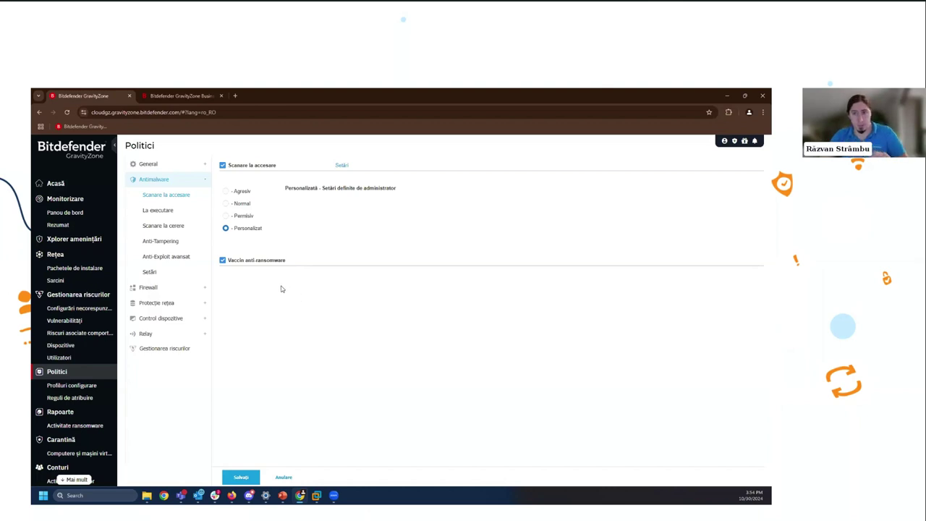
# - Show La executare settings, switching ransomware recovery to Automat and back to La cerere
pyautogui.click(172, 211)
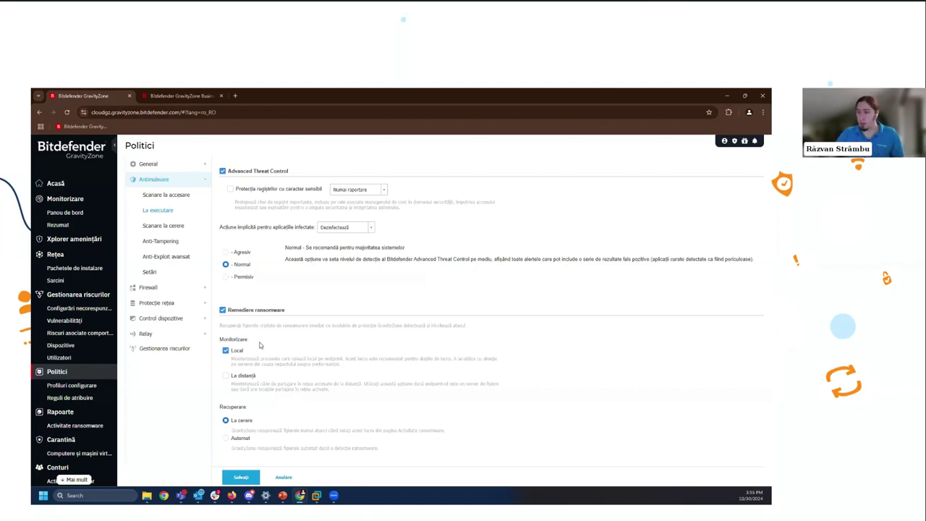
pyautogui.click(234, 440)
pyautogui.click(241, 420)
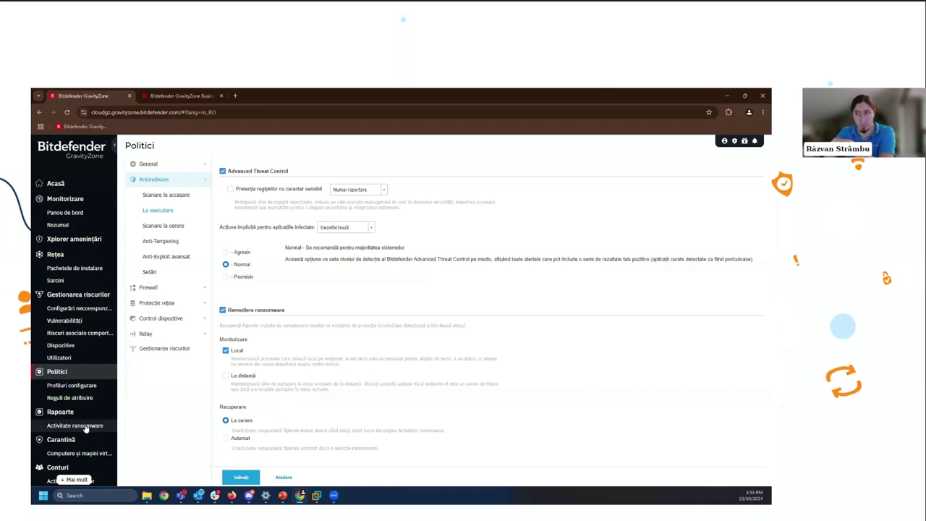
# - Show the Scanare la cerere page with its Lun–Joi quick scan task, previewing the Adaugă scan types
pyautogui.click(182, 227)
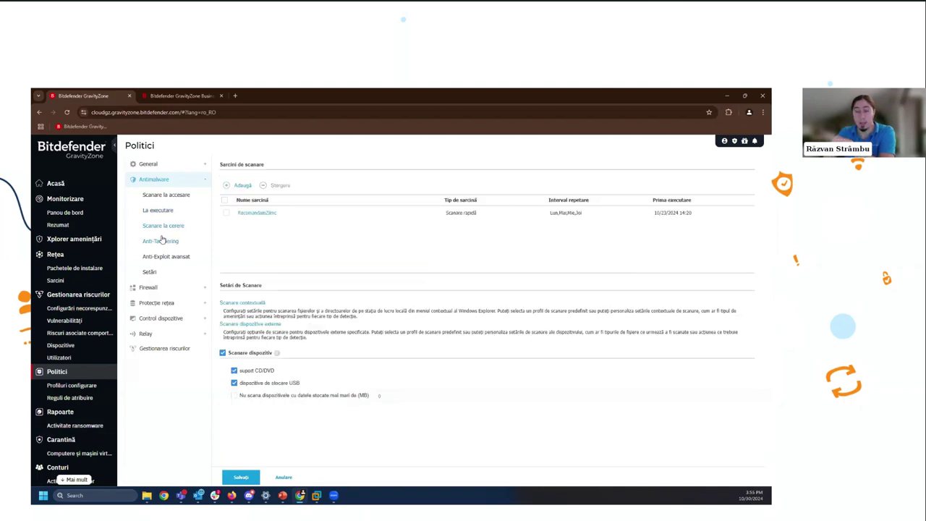
pyautogui.click(243, 185)
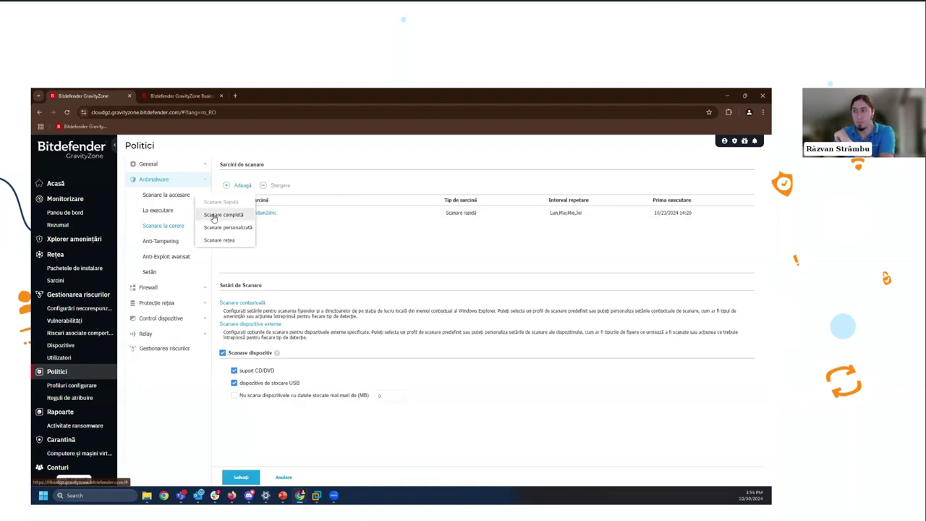
pyautogui.click(368, 259)
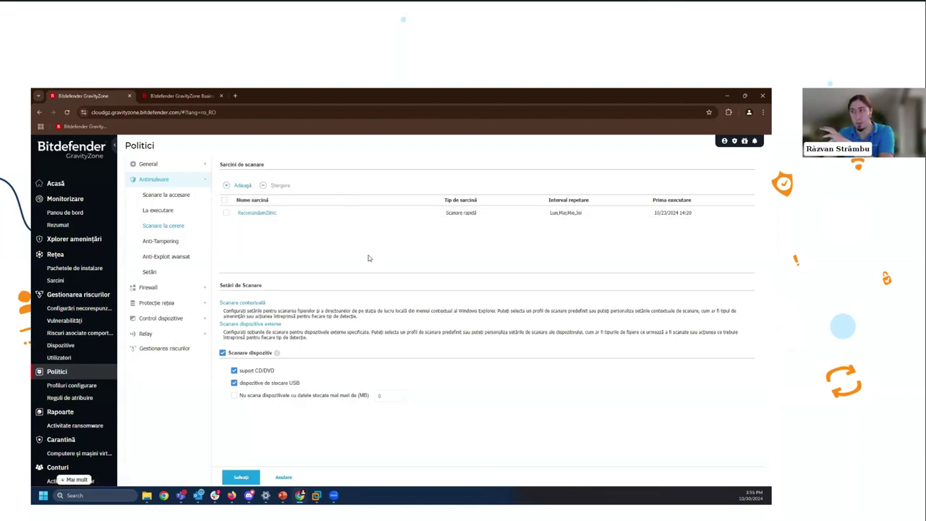
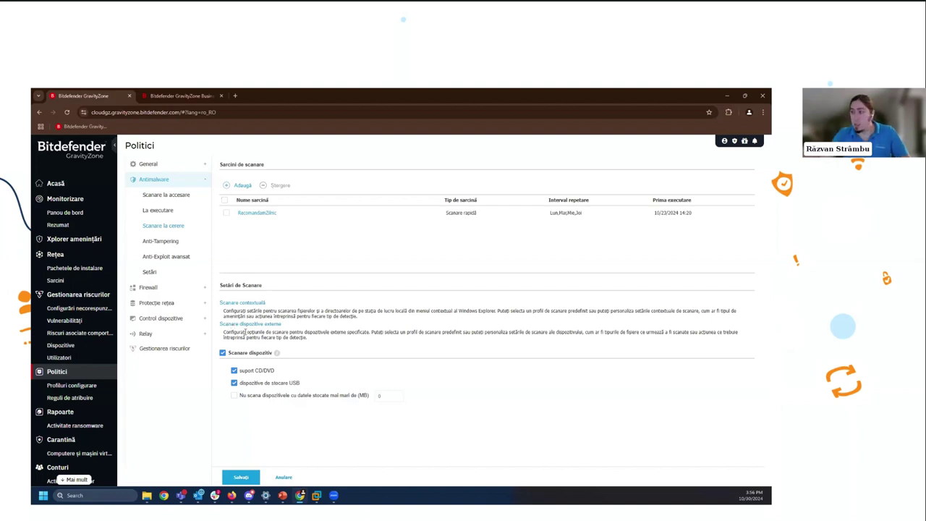
# - Review the policy's Anti-Tampering and Anti-Exploit avansat pages, then the antimalware quarantine and exclusion settings
pyautogui.click(175, 247)
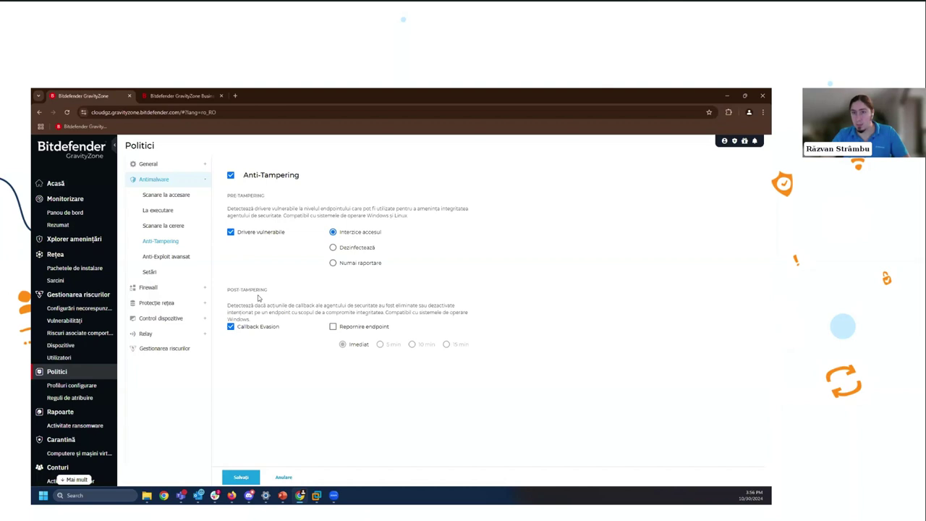
pyautogui.click(168, 257)
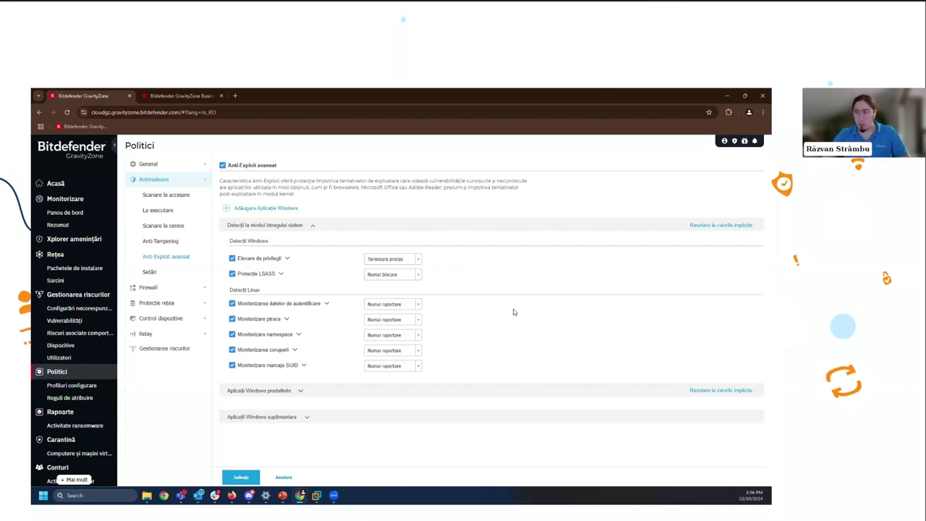
pyautogui.click(150, 272)
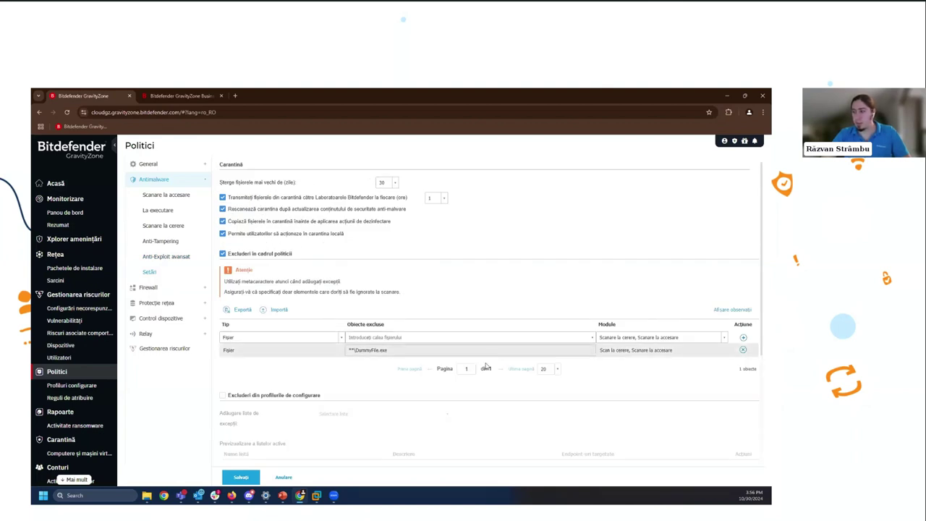
pyautogui.scroll(-1, 405, 351)
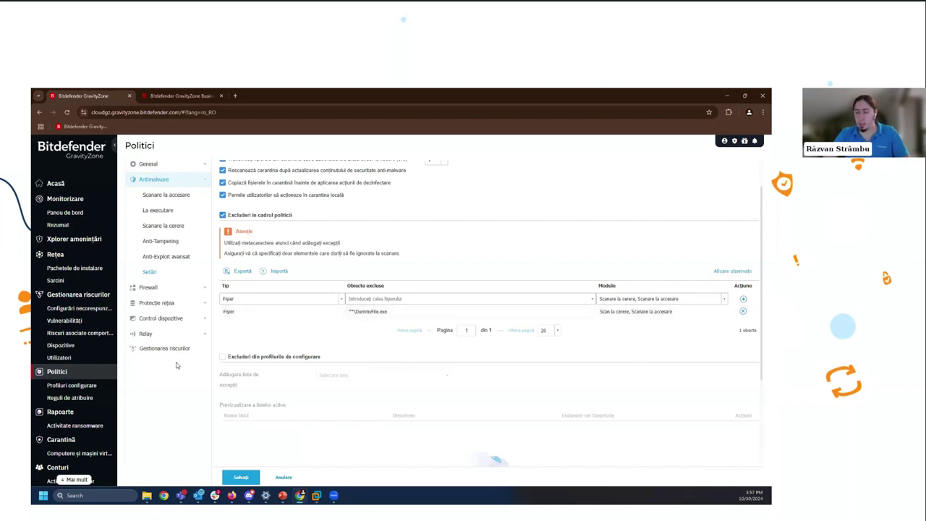
# - Check the Firewall general, Setări and Reguli pages, then move on to Protecție rețea
pyautogui.click(148, 288)
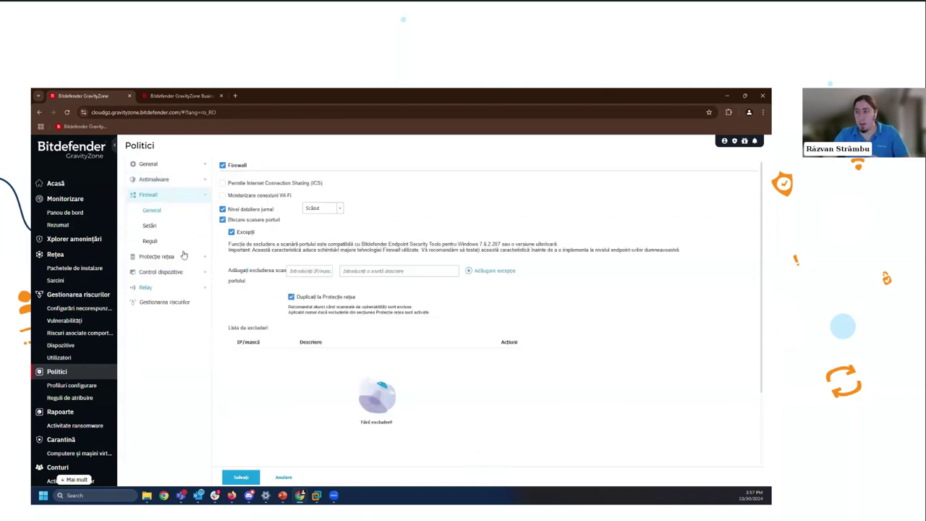
pyautogui.click(164, 226)
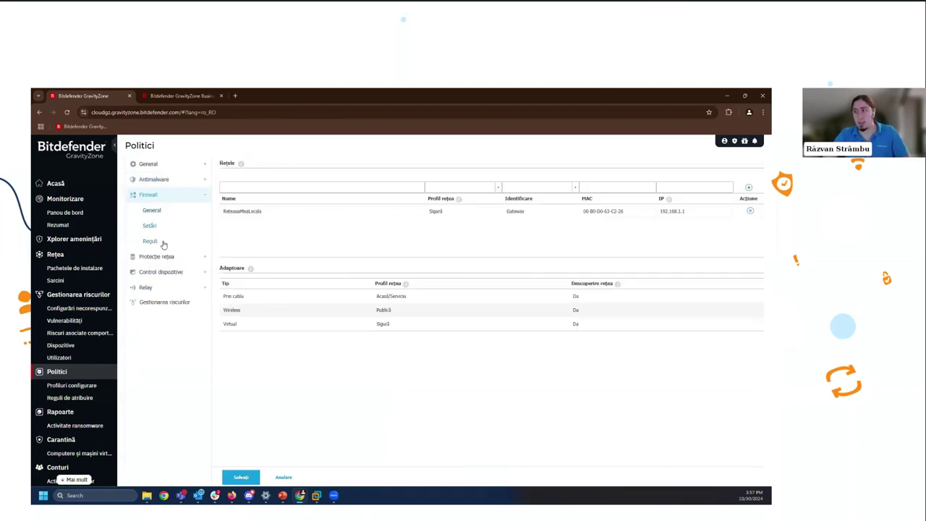
pyautogui.click(162, 243)
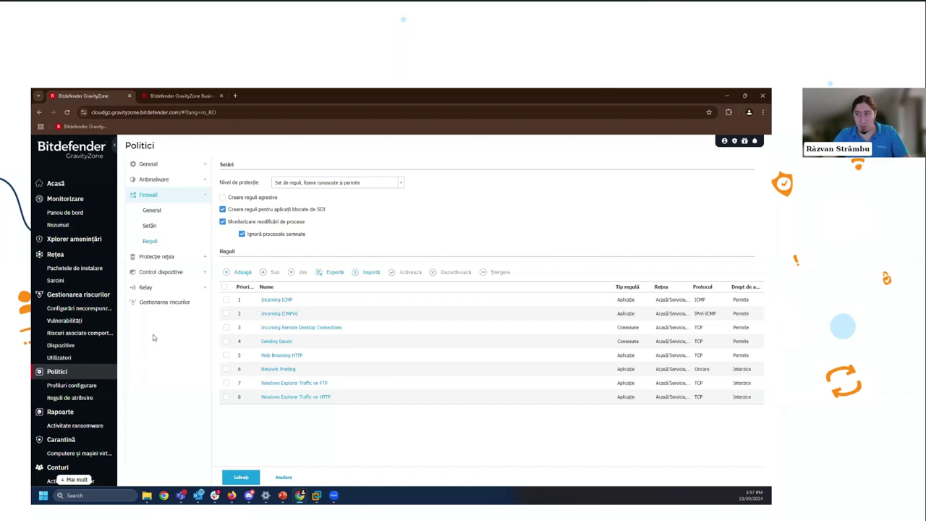
pyautogui.click(172, 259)
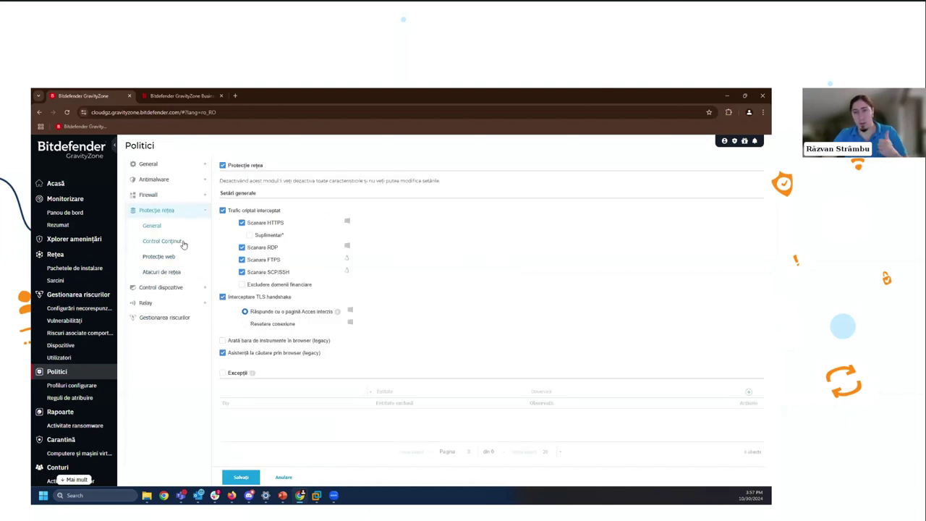
# - View Control Conținut, Protecție web and Atacuri de rețea, then the Control dispozitive rules
pyautogui.click(183, 243)
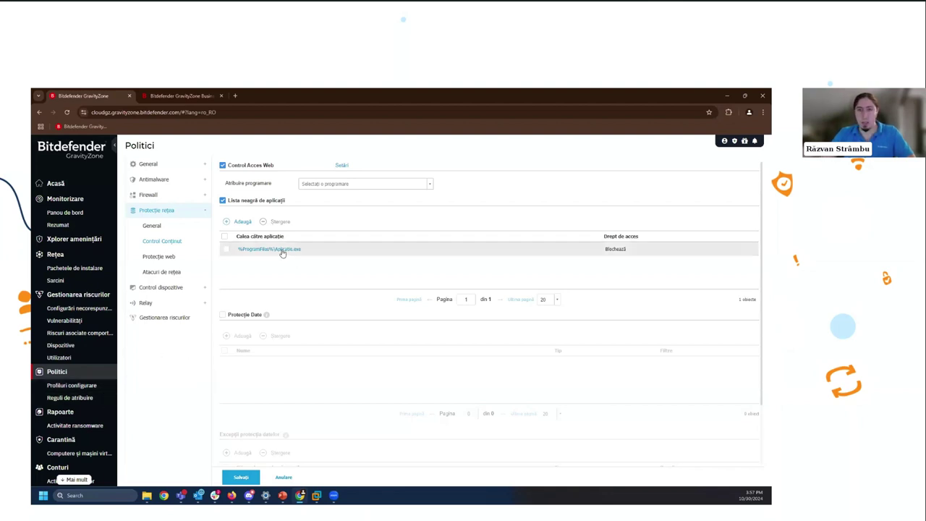
pyautogui.click(178, 256)
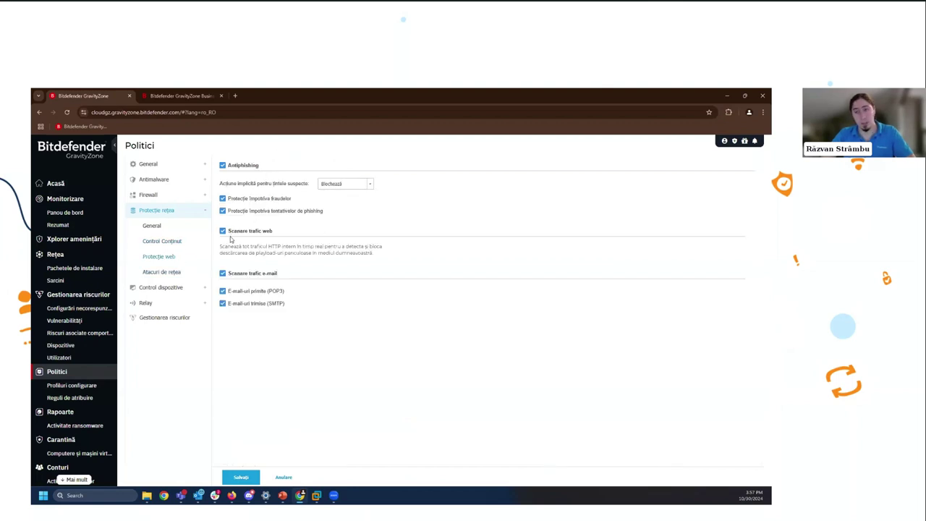
pyautogui.click(181, 272)
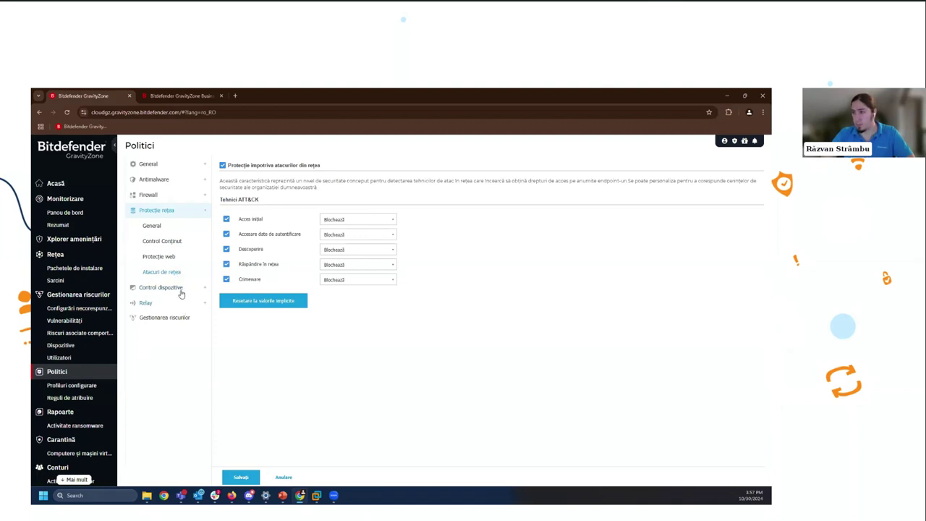
pyautogui.click(181, 293)
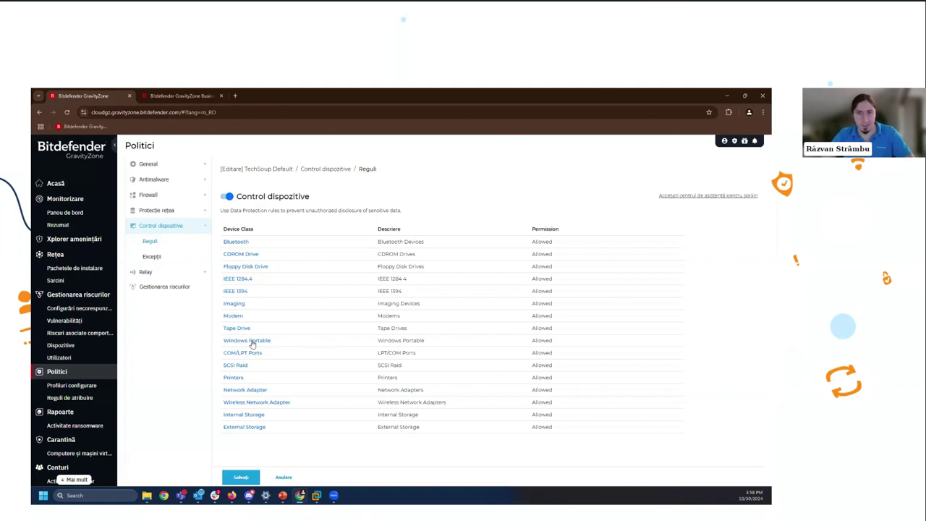
# - View the Gestionarea riscurilor scan schedule, then cancel out of the policy editor
pyautogui.click(173, 287)
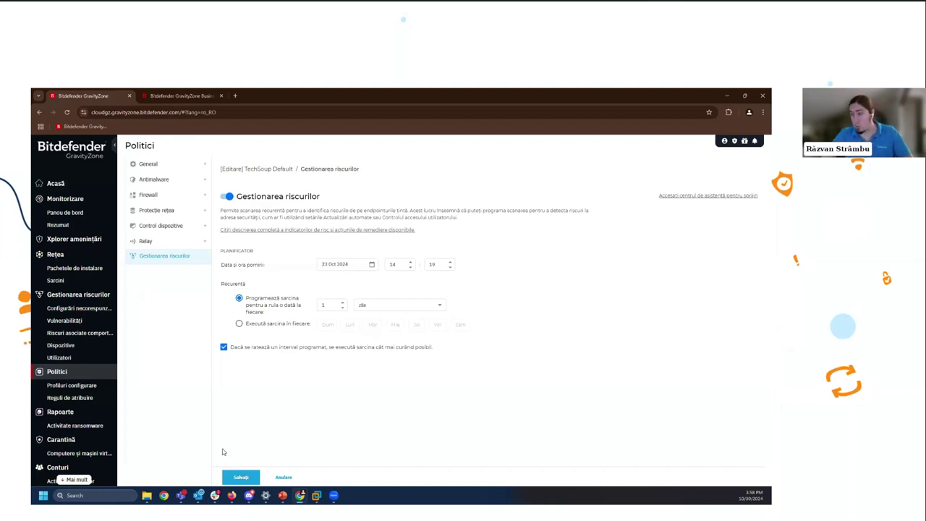
pyautogui.click(275, 478)
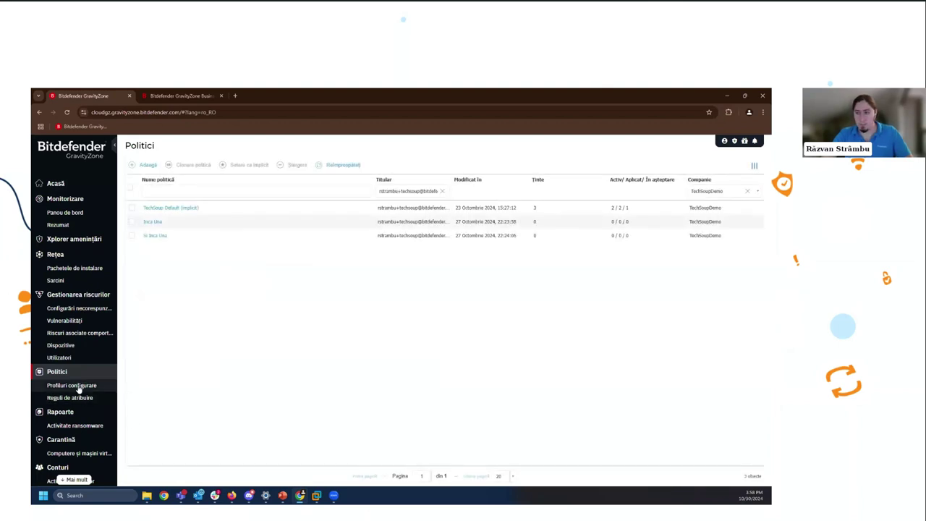
# - View the configuration profiles and web access control schedules, then go to Rapoarte
pyautogui.click(78, 387)
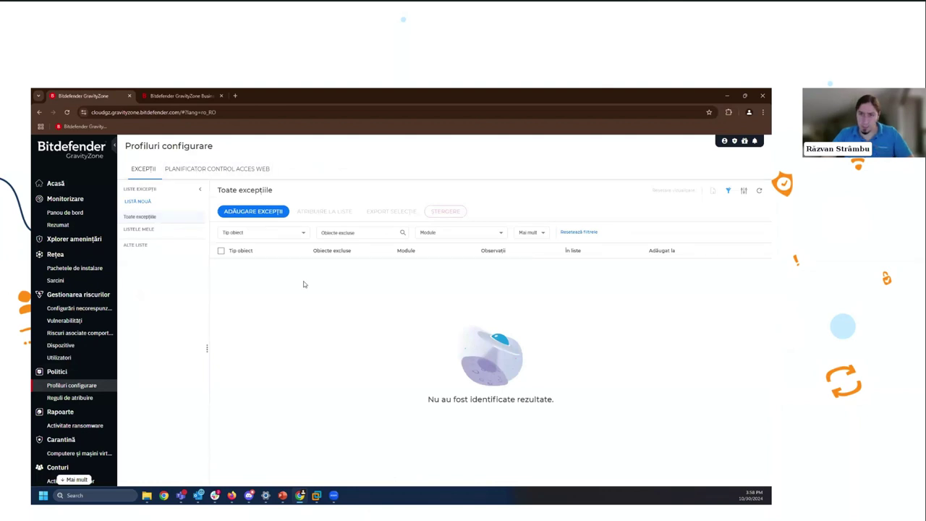
pyautogui.click(230, 170)
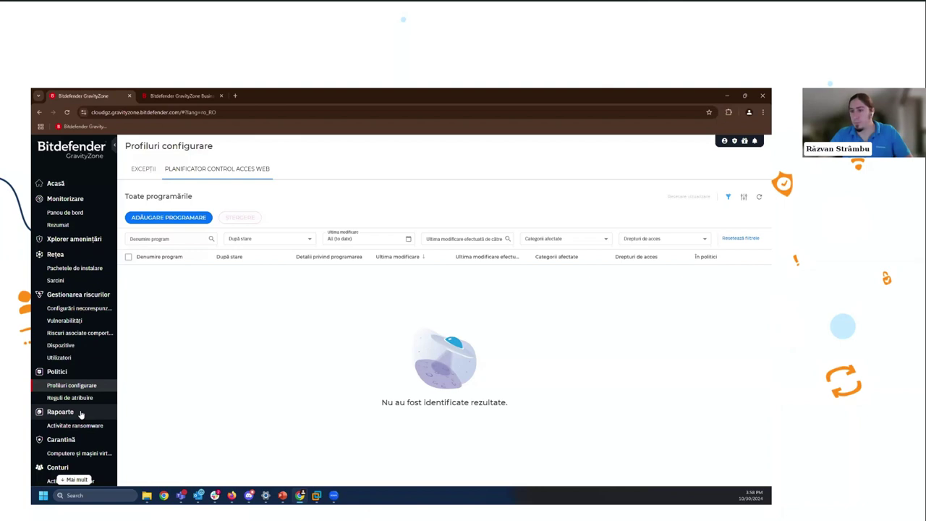
pyautogui.click(78, 413)
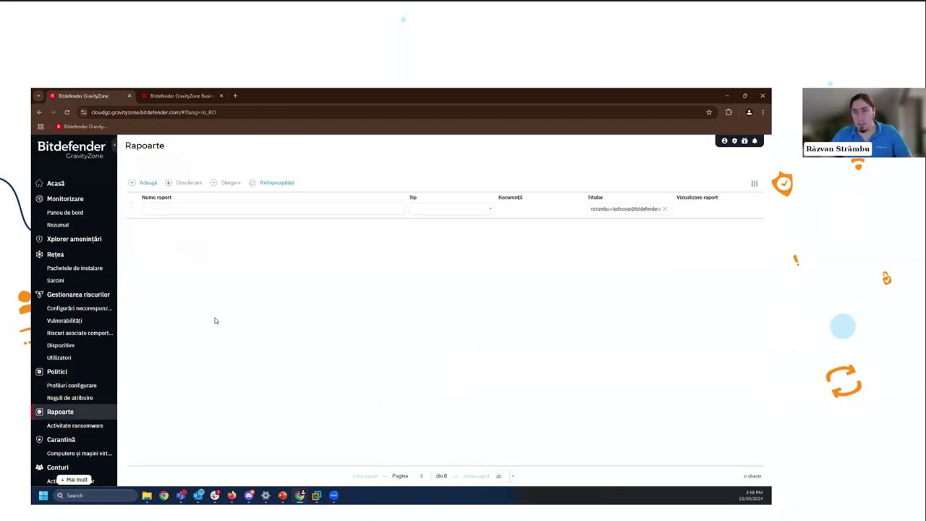
# - Start a new report of the endpoint protection status type
pyautogui.click(323, 207)
pyautogui.click(279, 183)
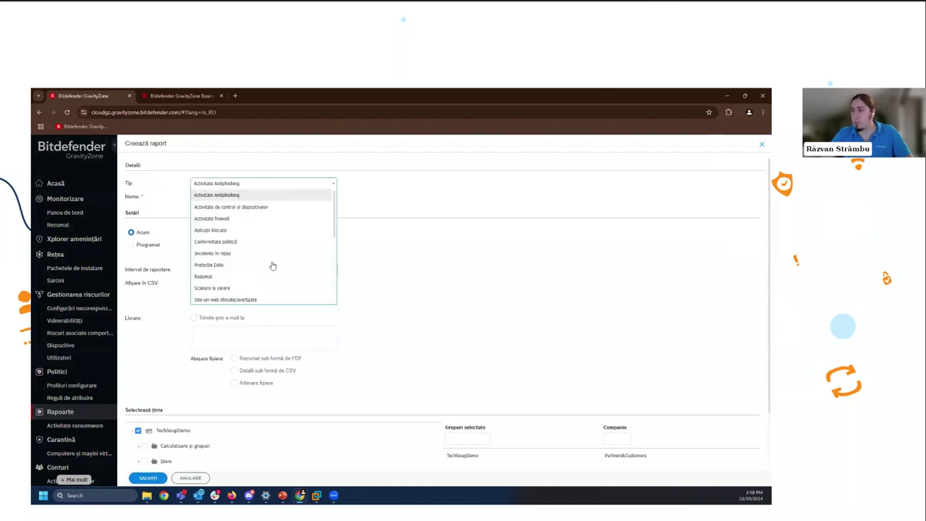
pyautogui.scroll(-5, 273, 265)
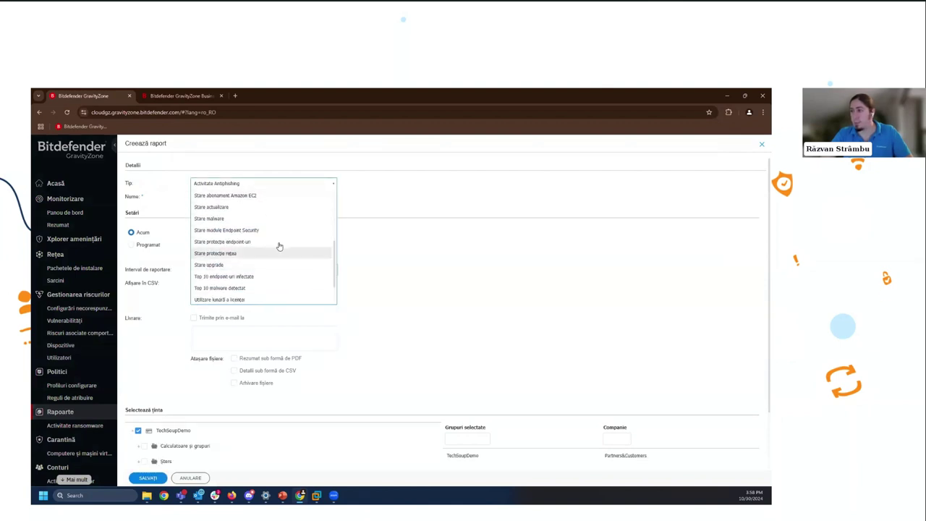
pyautogui.click(265, 245)
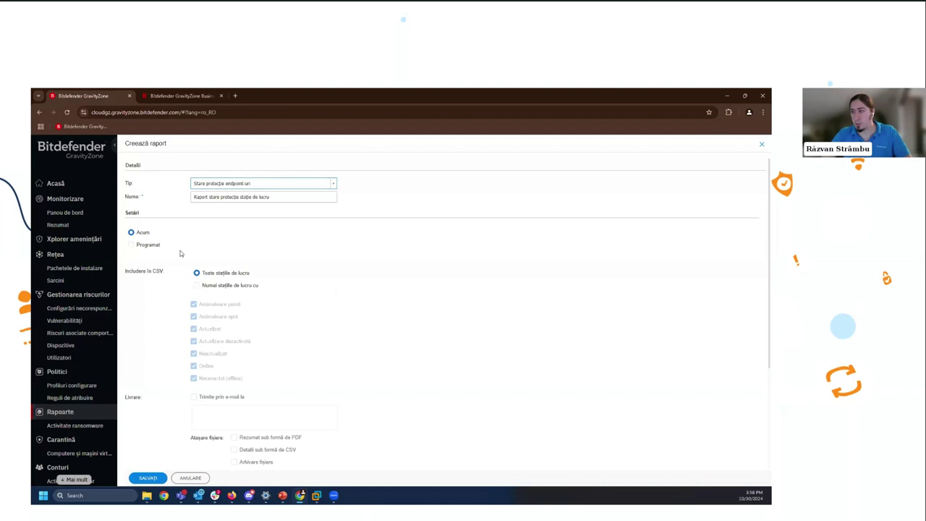
# - Schedule the report to recur weekly on Monday only
pyautogui.click(153, 247)
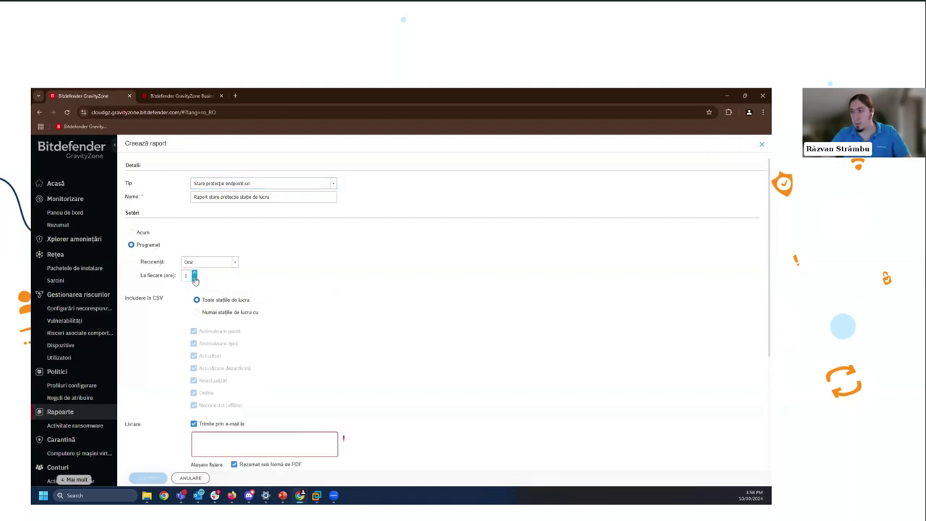
pyautogui.click(221, 262)
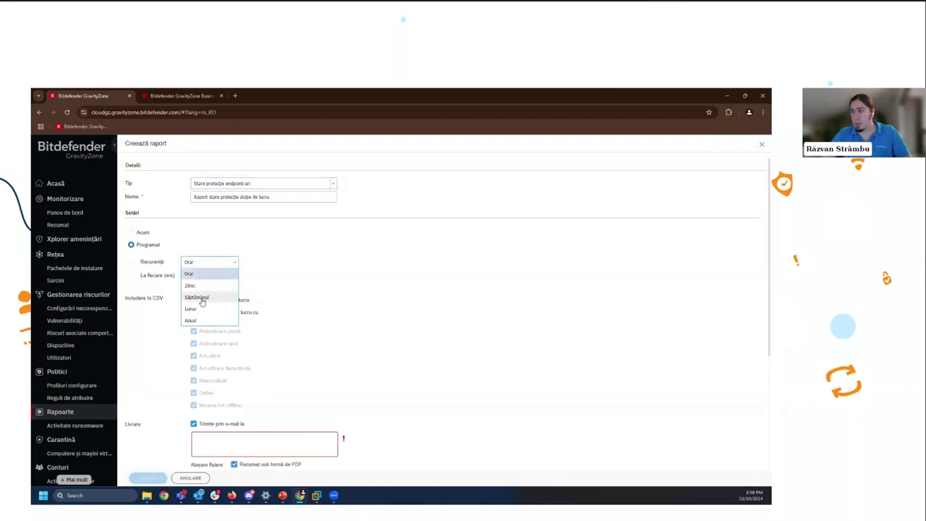
pyautogui.click(203, 298)
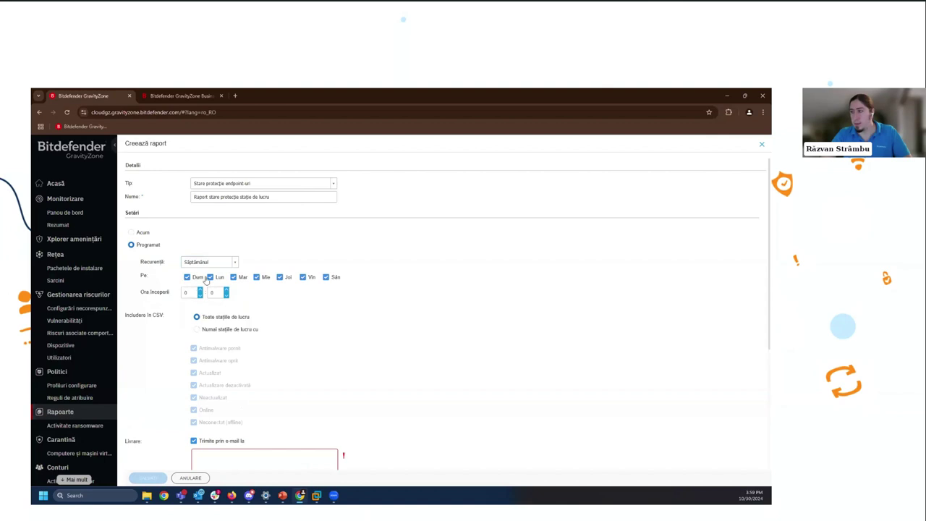
pyautogui.click(187, 277)
pyautogui.click(233, 277)
pyautogui.click(257, 277)
pyautogui.click(281, 277)
pyautogui.click(303, 277)
pyautogui.click(326, 277)
# - Add the recipient's e-mail address to the report delivery list
pyautogui.scroll(-2, 294, 299)
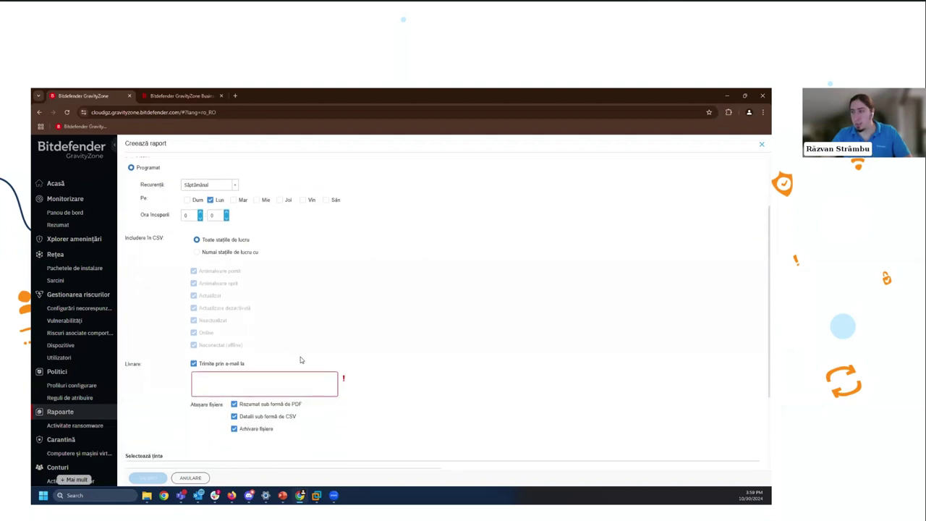
pyautogui.scroll(-2, 300, 360)
pyautogui.click(294, 317)
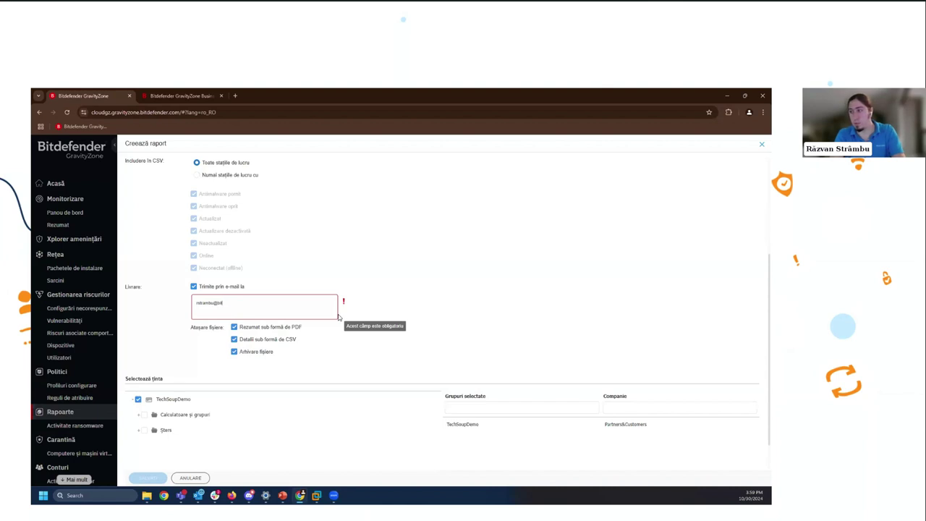
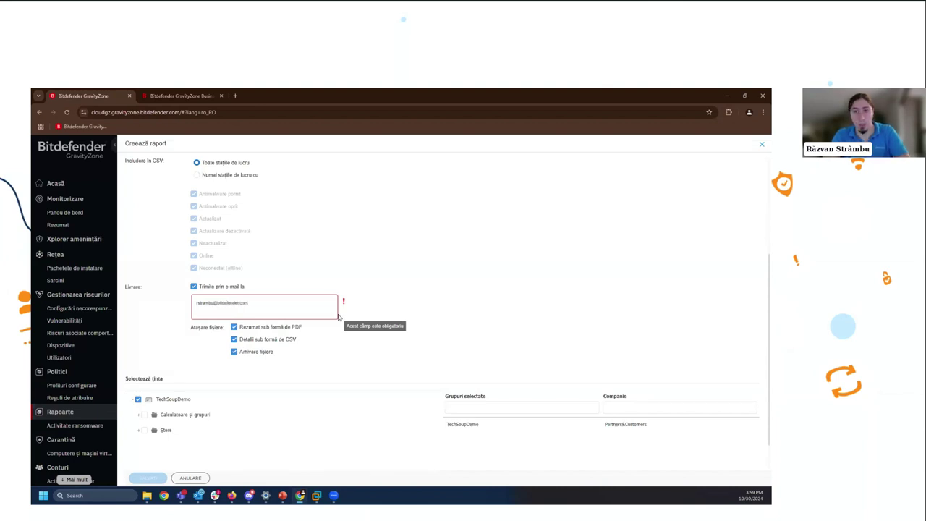
pyautogui.click(418, 311)
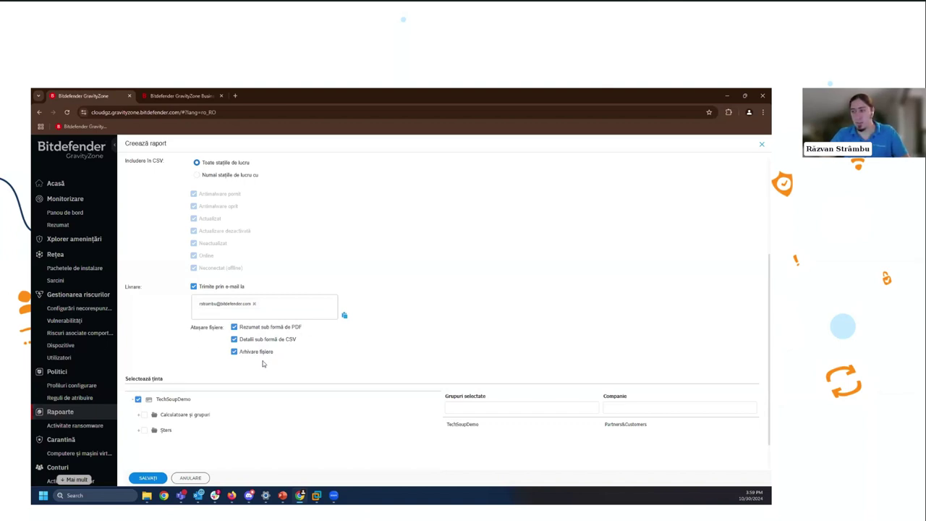
# - Close the Creează raport dialog without saving the report
pyautogui.scroll(-1, 449, 310)
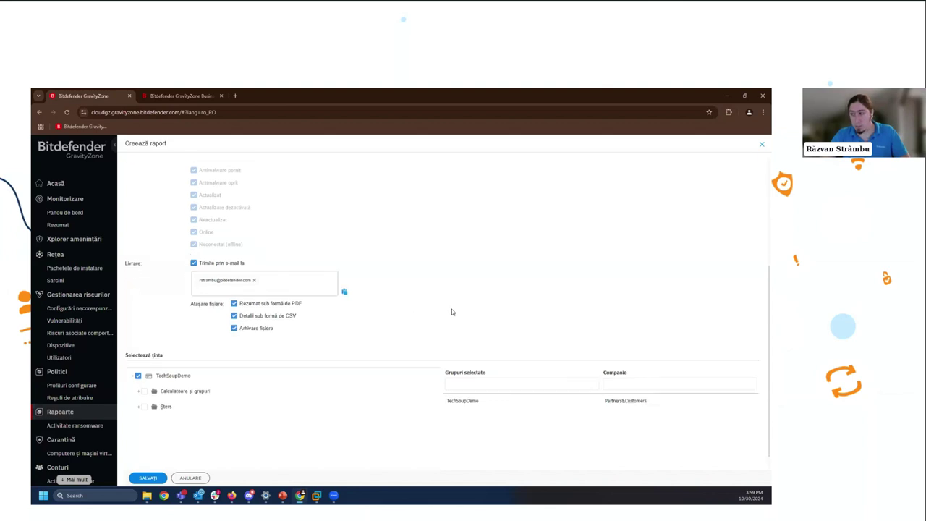
pyautogui.scroll(5, 387, 260)
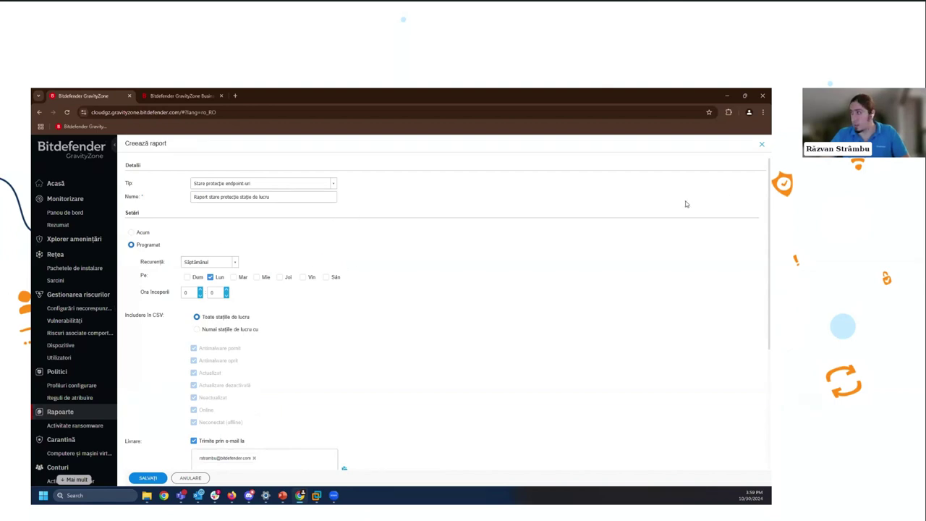
pyautogui.click(759, 146)
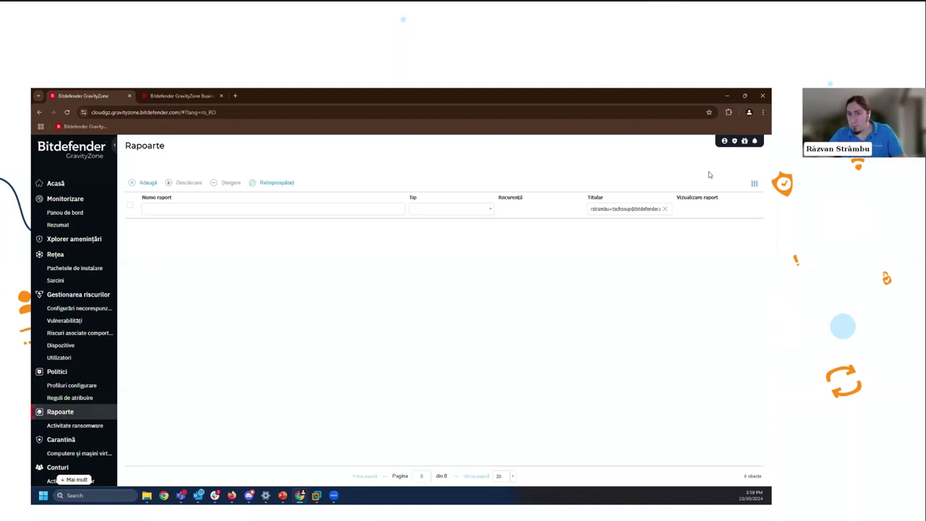
# - Enable e-mail delivery for Epidemie de malware notifications, then cancel the notification settings
pyautogui.click(754, 142)
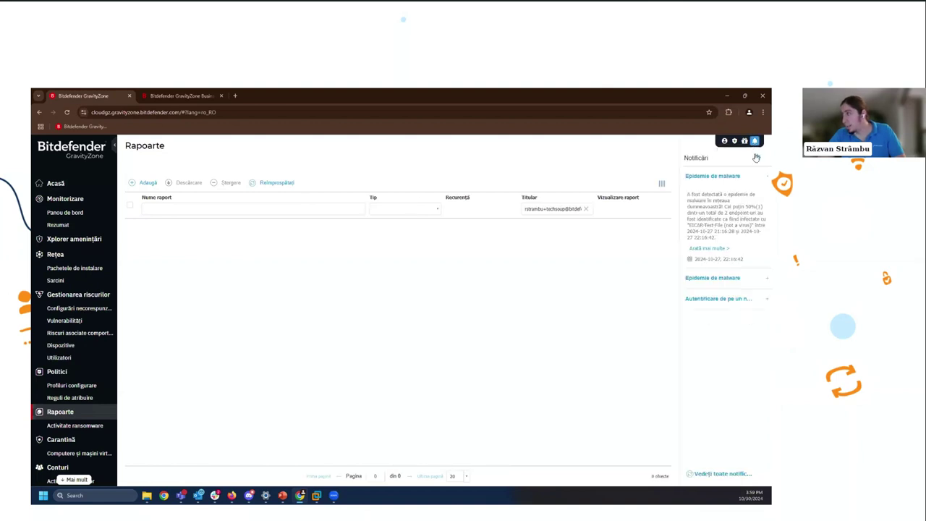
pyautogui.click(757, 158)
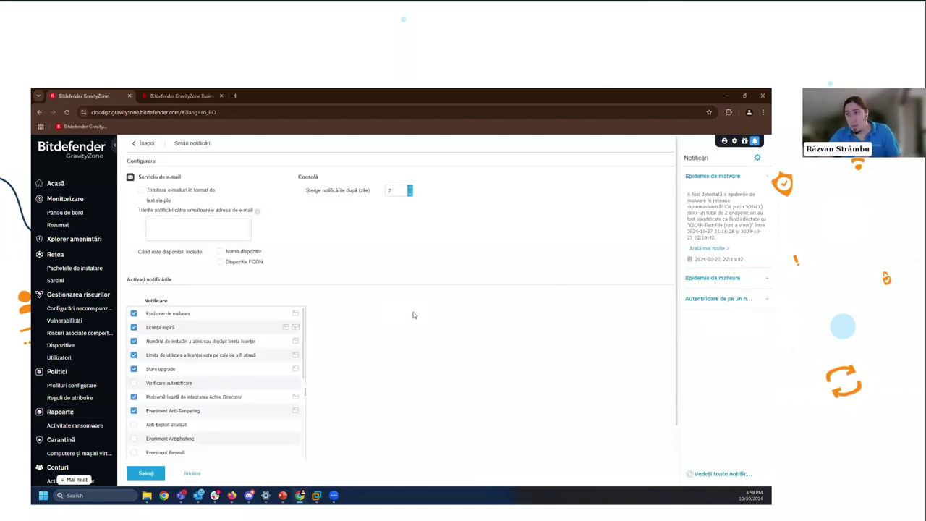
pyautogui.click(226, 314)
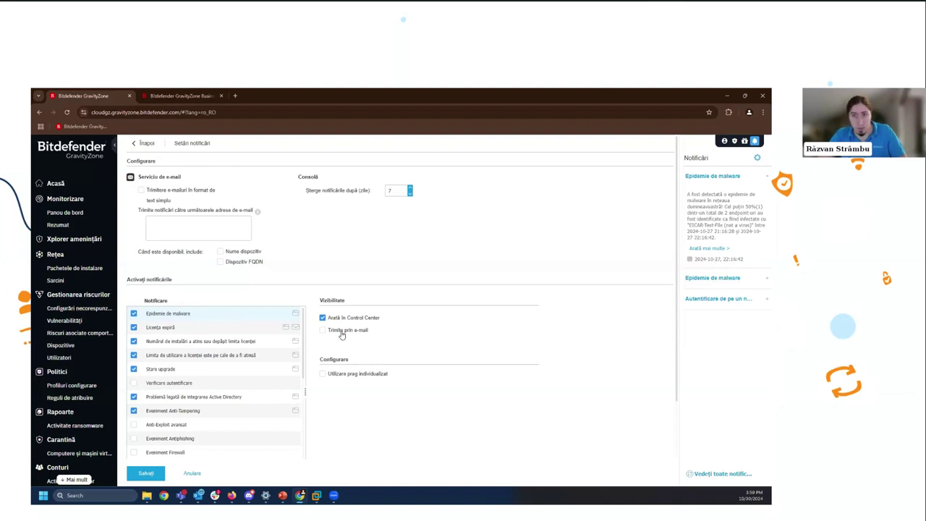
pyautogui.click(342, 332)
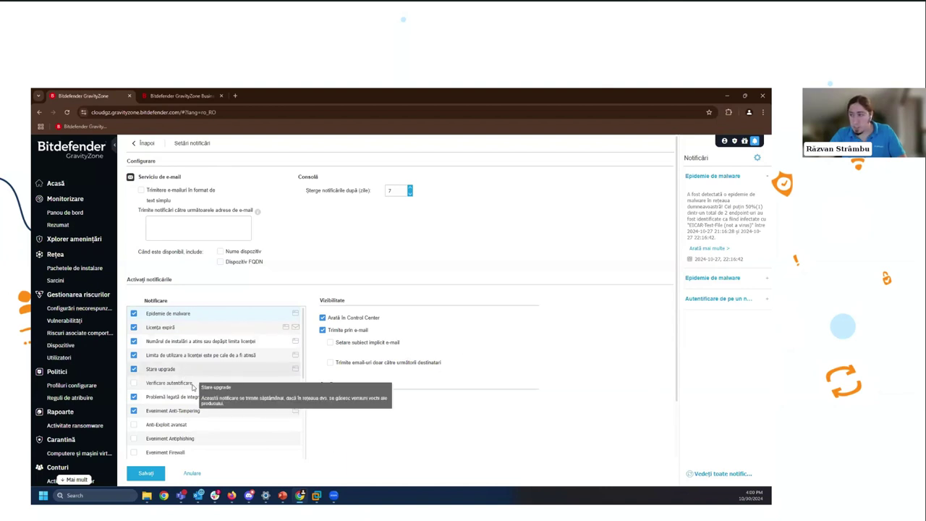
pyautogui.scroll(-2, 217, 358)
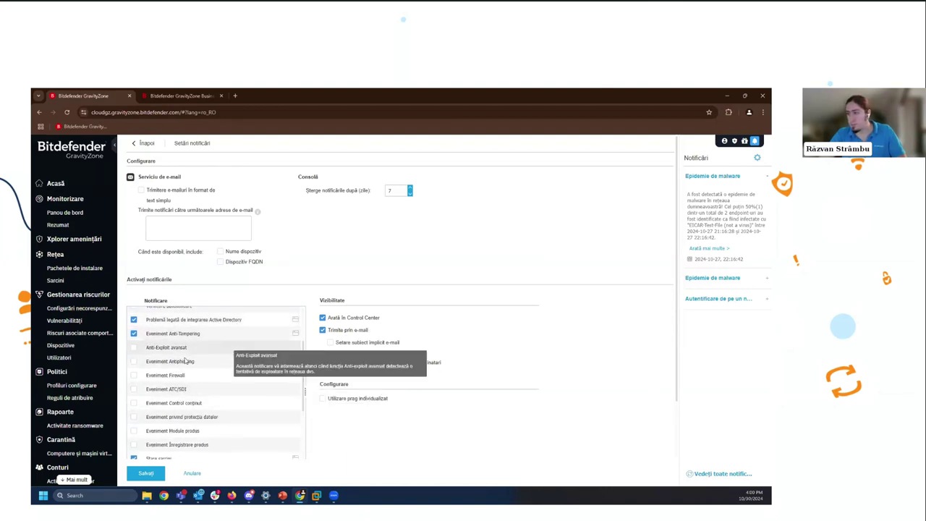
pyautogui.scroll(-3, 236, 353)
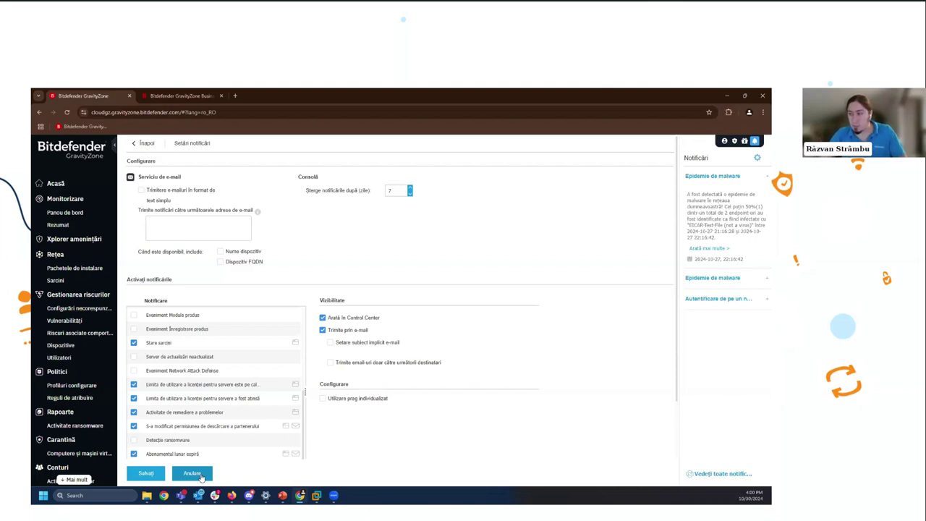
pyautogui.click(192, 474)
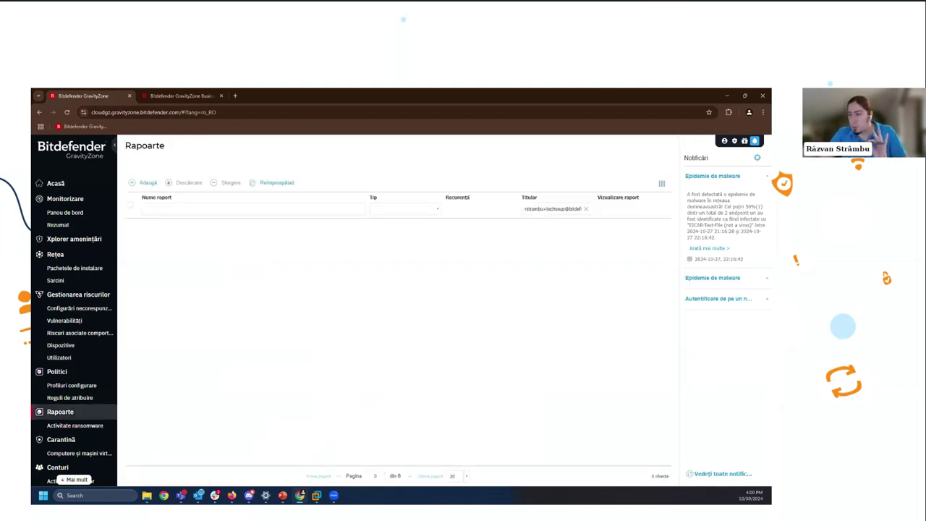
# - On the TechSoup2 VM, open Bitdefender Endpoint Security Tools from the system tray
pyautogui.moveTo(316, 496)
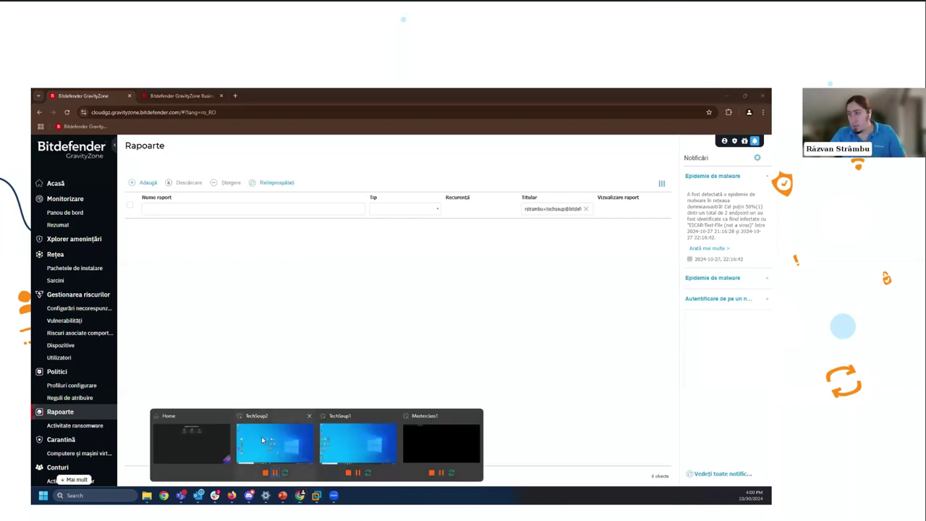
pyautogui.click(275, 443)
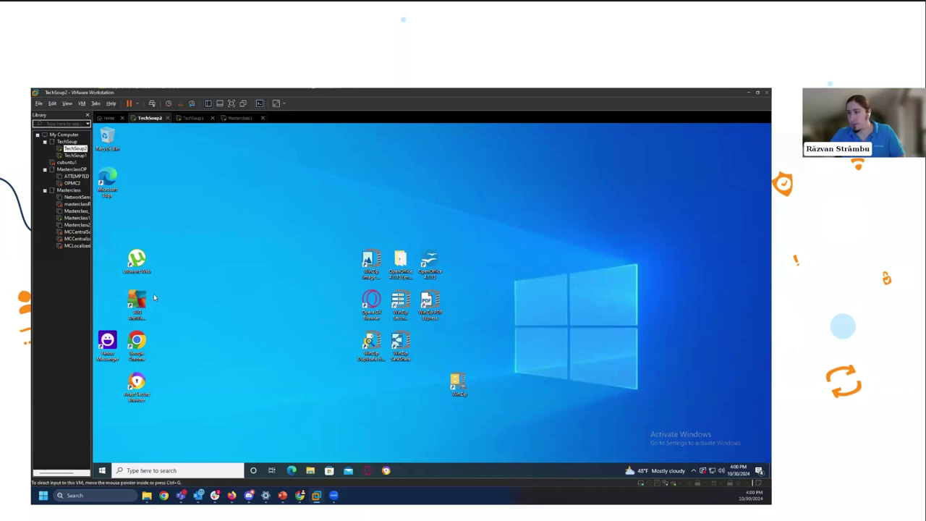
pyautogui.click(693, 471)
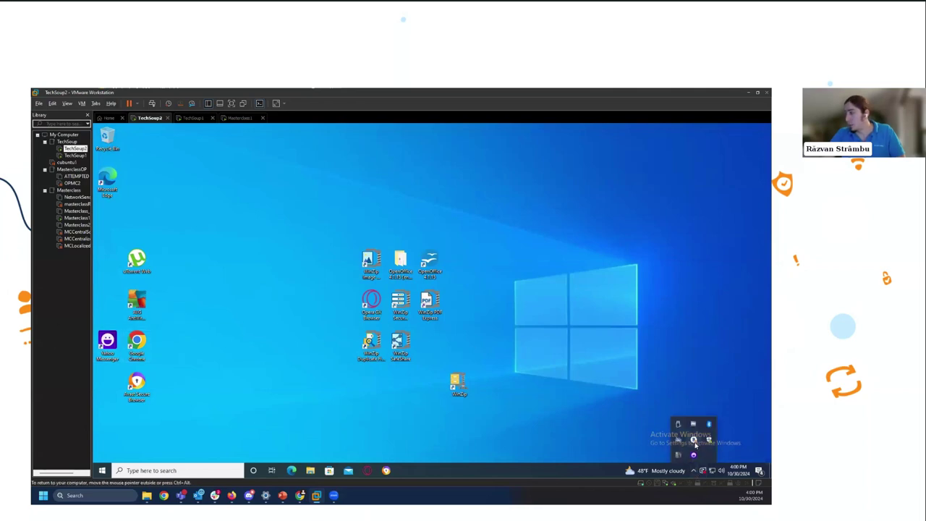
pyautogui.rightClick(695, 441)
pyautogui.click(715, 411)
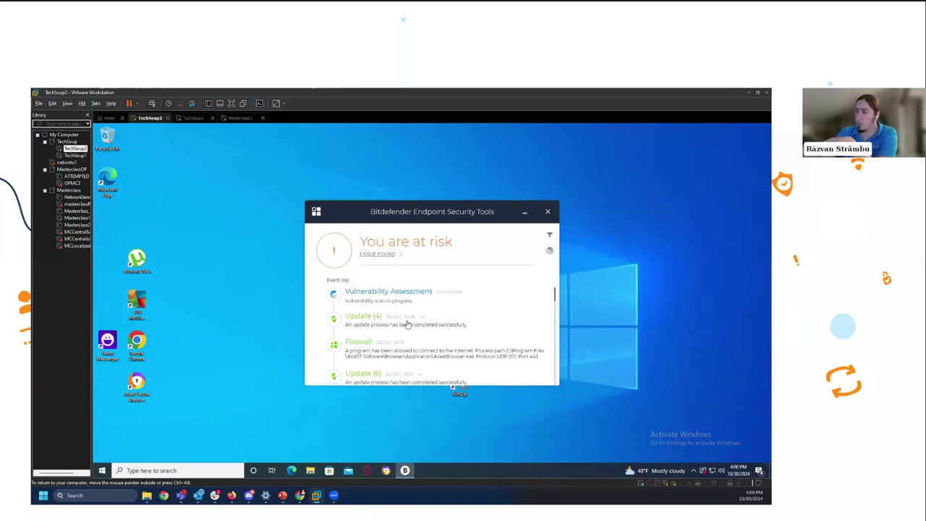
# - Inspect the one found issue, return to the overview, and show the scan tasks
pyautogui.scroll(-2, 407, 320)
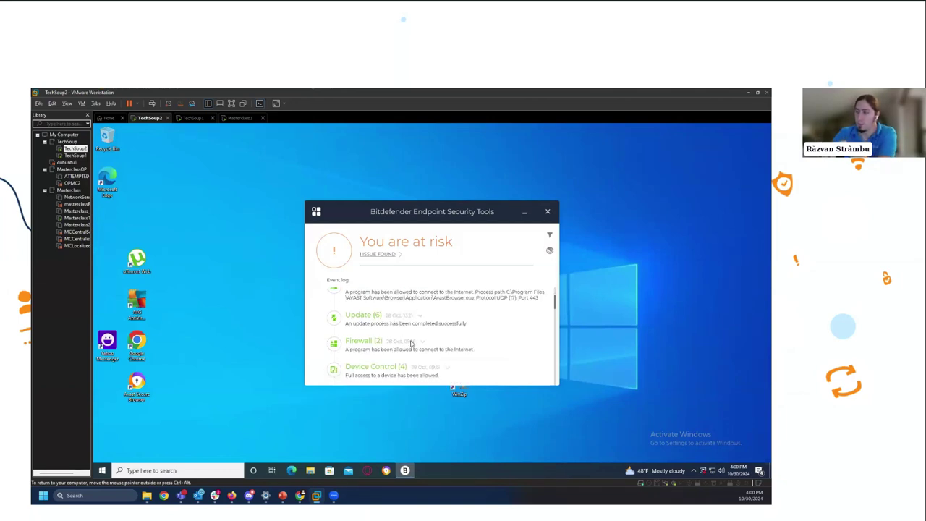
pyautogui.scroll(-2, 410, 345)
pyautogui.scroll(4, 371, 317)
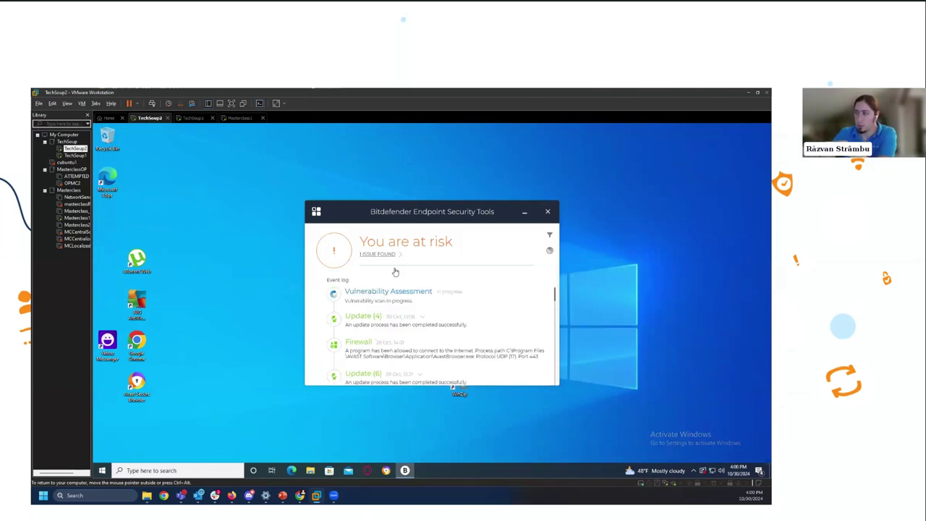
pyautogui.click(399, 254)
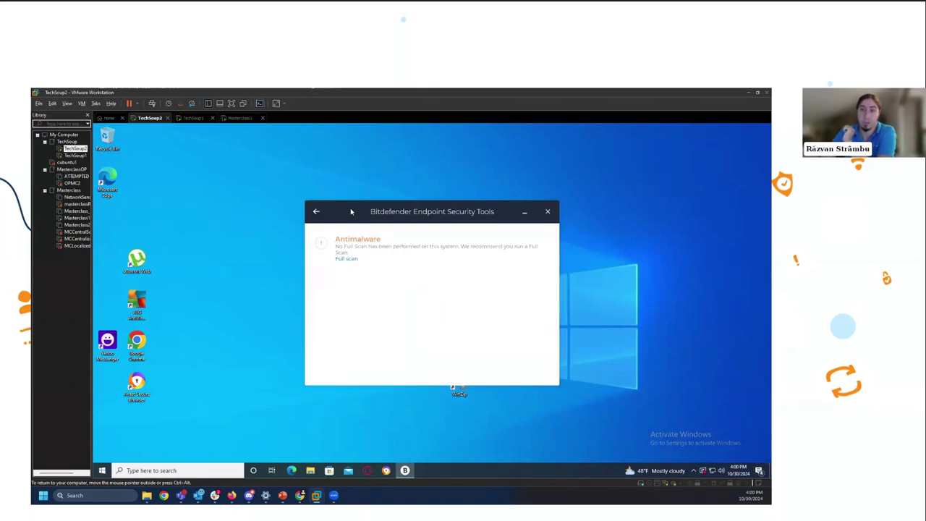
pyautogui.click(316, 211)
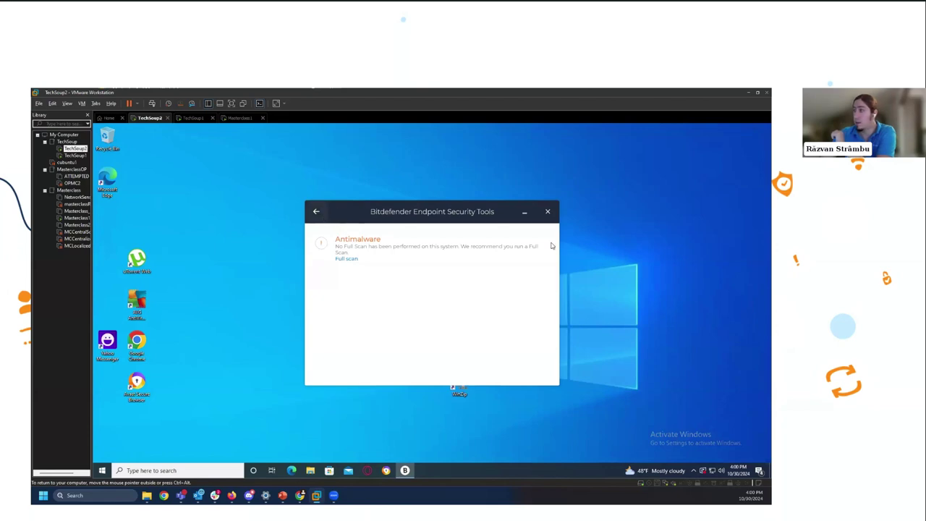
pyautogui.click(551, 252)
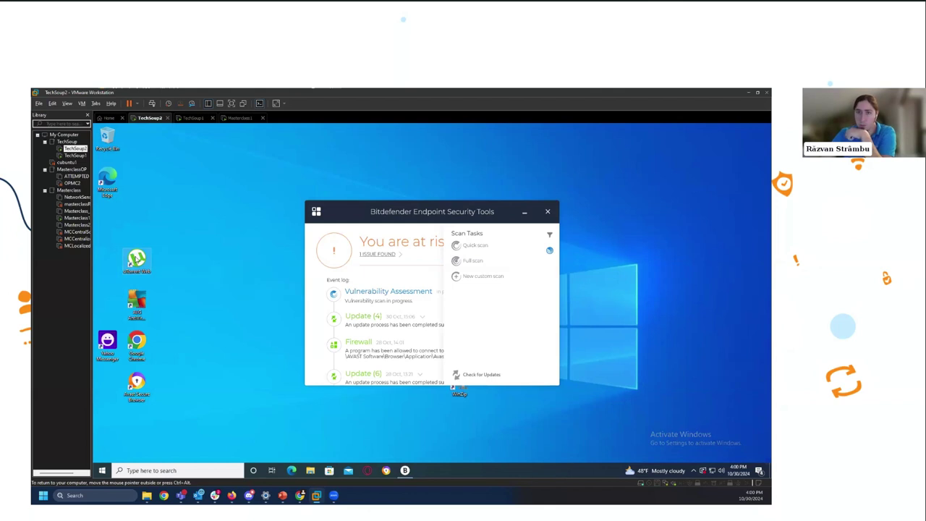
# - Check the uTorrent Web icon's scan-with-Bitdefender option, then return to the presentation slideshow
pyautogui.rightClick(136, 258)
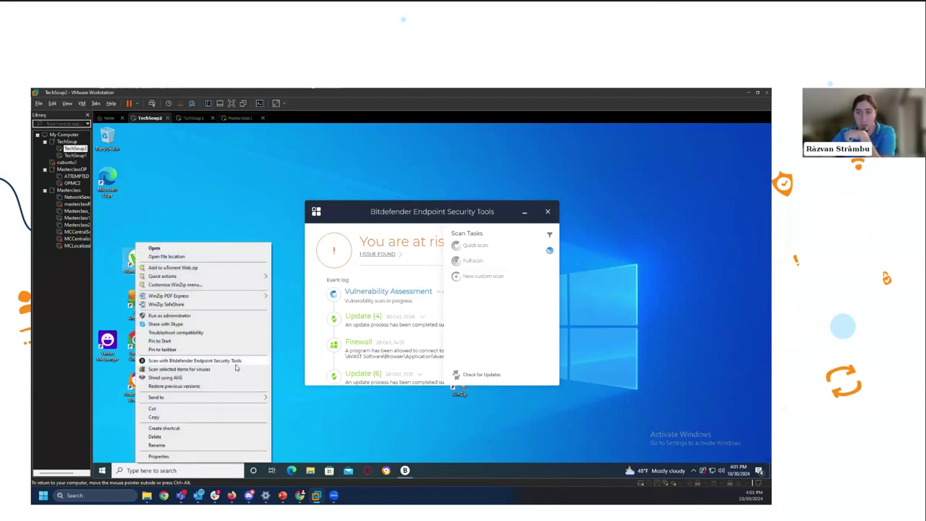
pyautogui.click(354, 414)
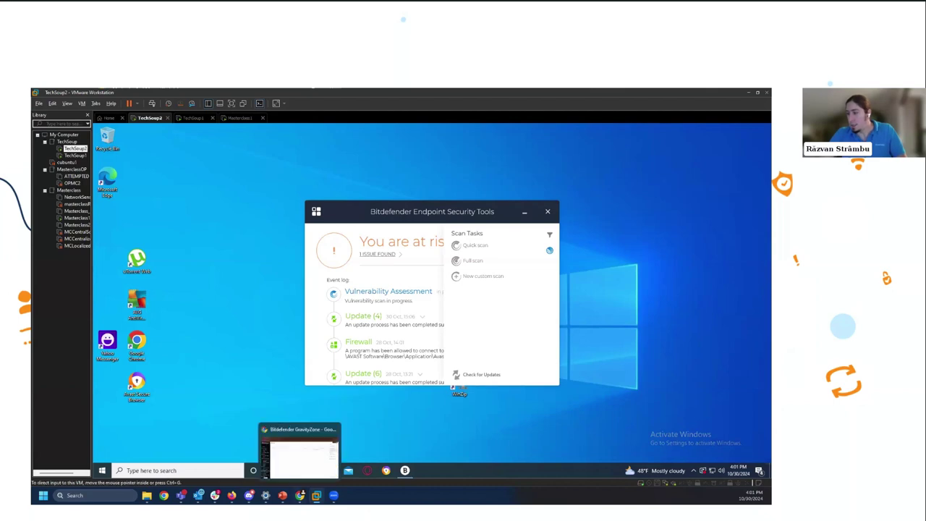
pyautogui.moveTo(282, 495)
pyautogui.click(289, 457)
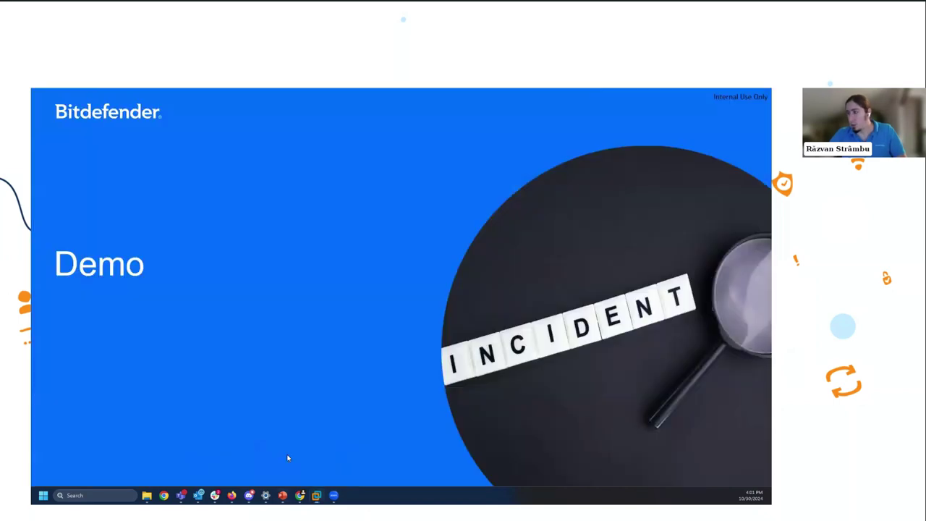
# - Advance through the Masterclass overview, session types, regions and 2022–2024 timeline slides, then focus the TechSoup1 VM
pyautogui.press('pageup')
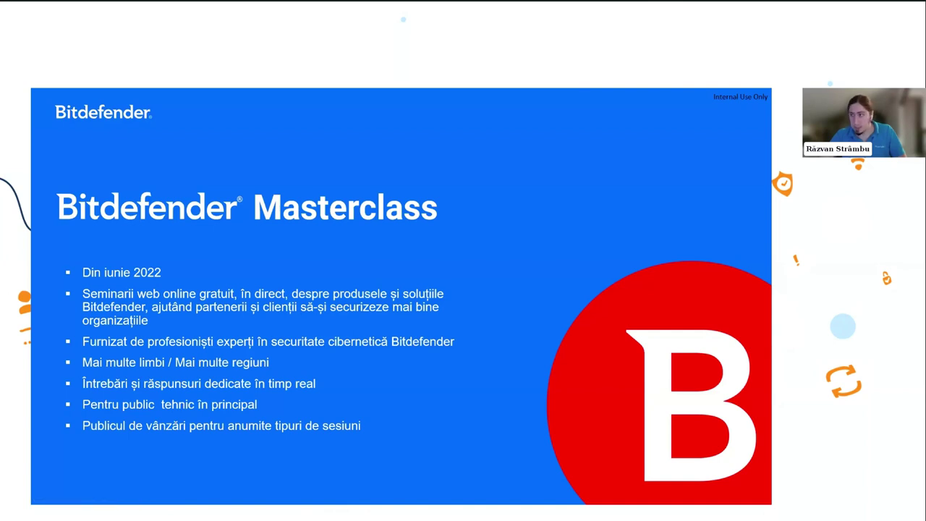
pyautogui.press('pagedown')
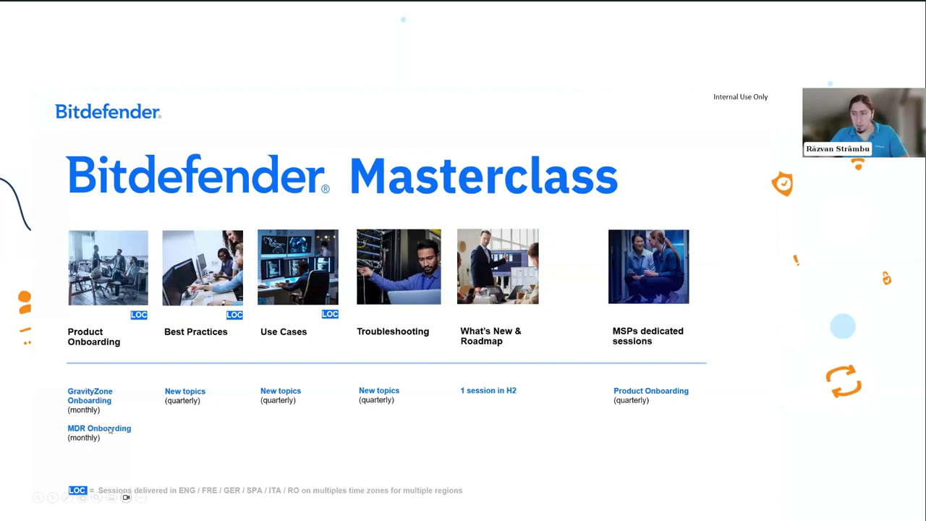
pyautogui.click(186, 372)
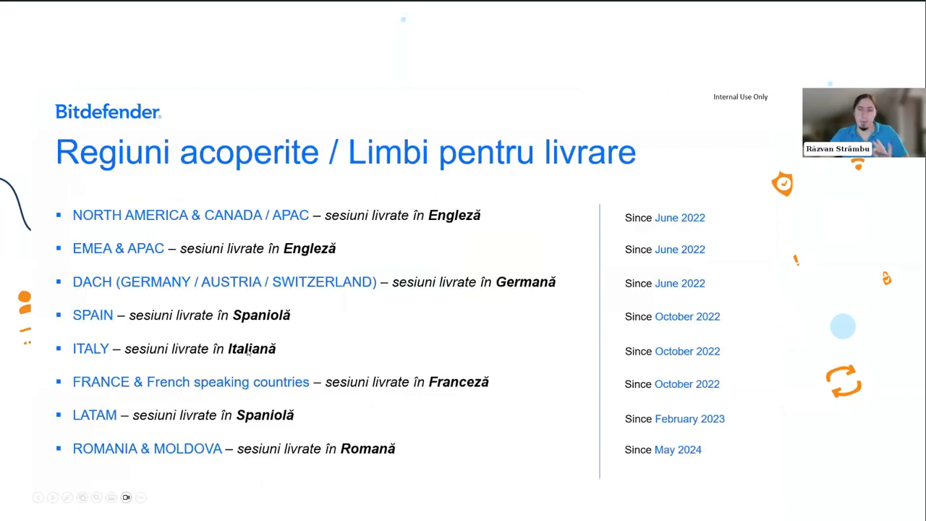
pyautogui.click(412, 309)
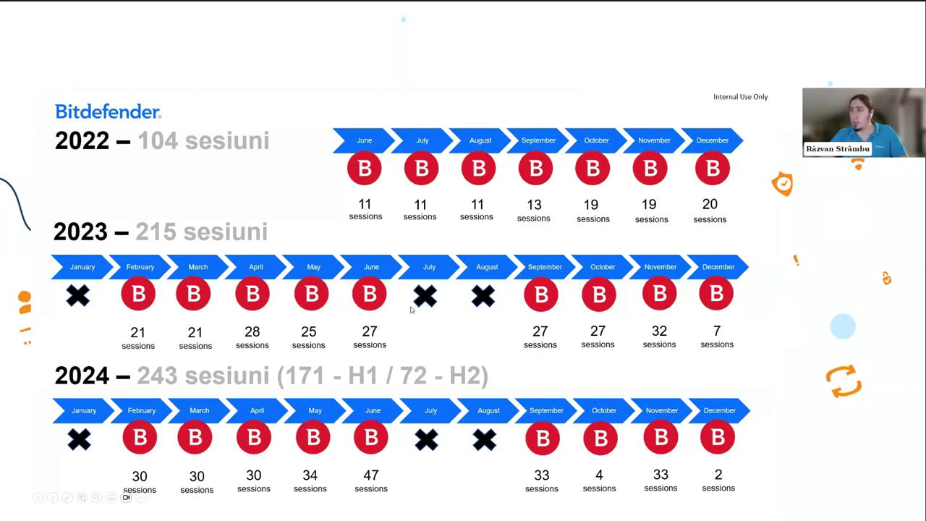
pyautogui.click(411, 309)
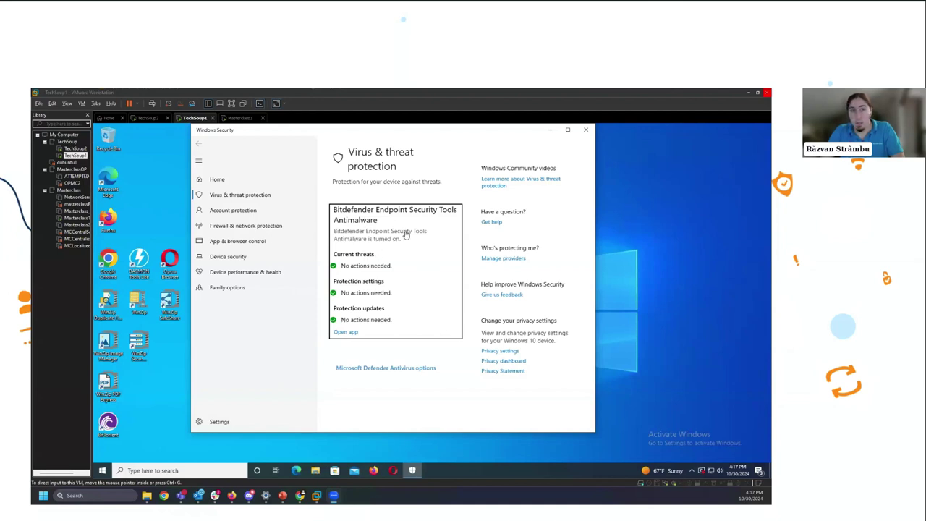
pyautogui.click(378, 154)
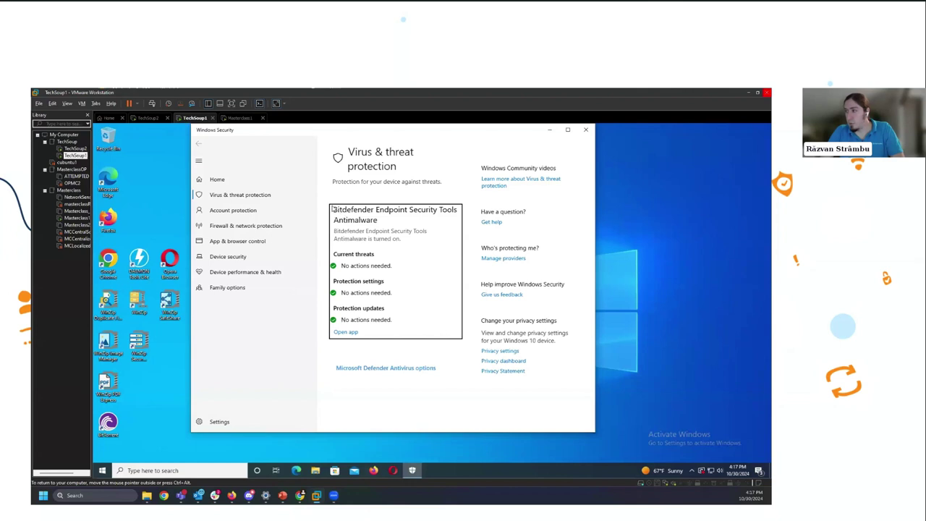